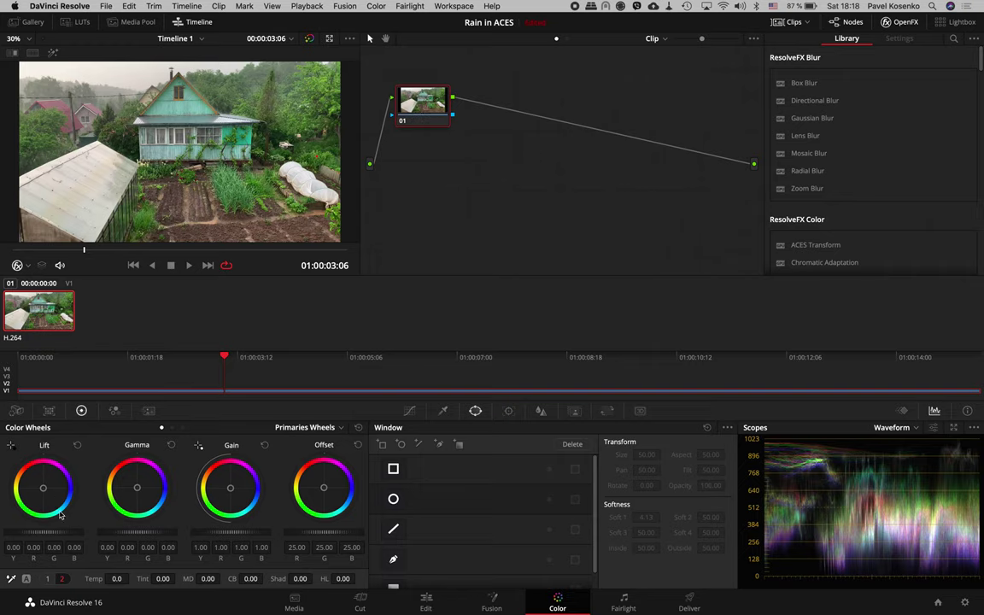
Step: Trial darker shadows and brighter highlights, then reset lift and gain to neutral
{"action": "left_click_drag", "start_coordinate": [58, 533], "coordinate": [45, 536]}
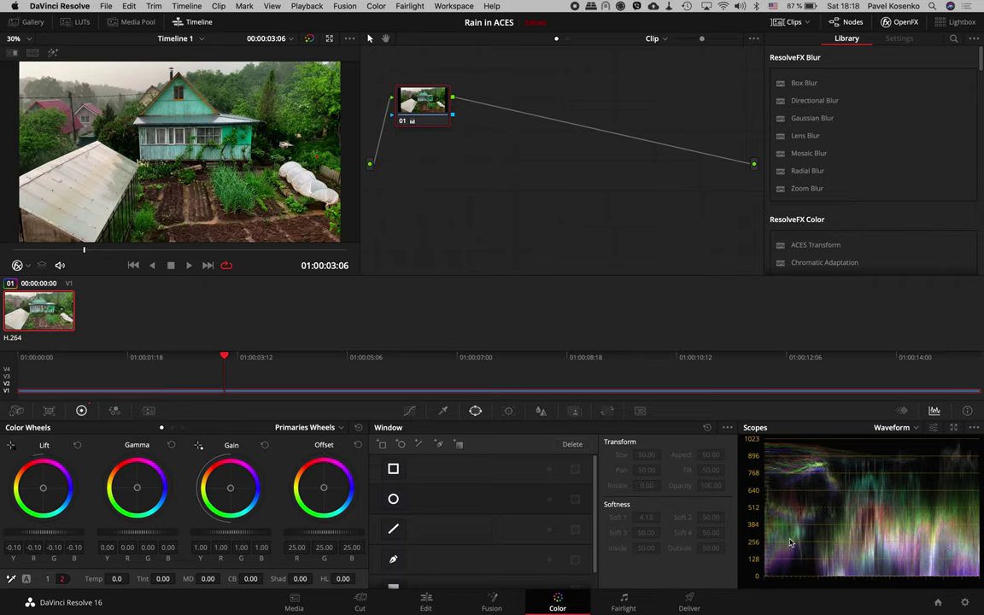
{"action": "left_click_drag", "start_coordinate": [62, 535], "coordinate": [27, 532]}
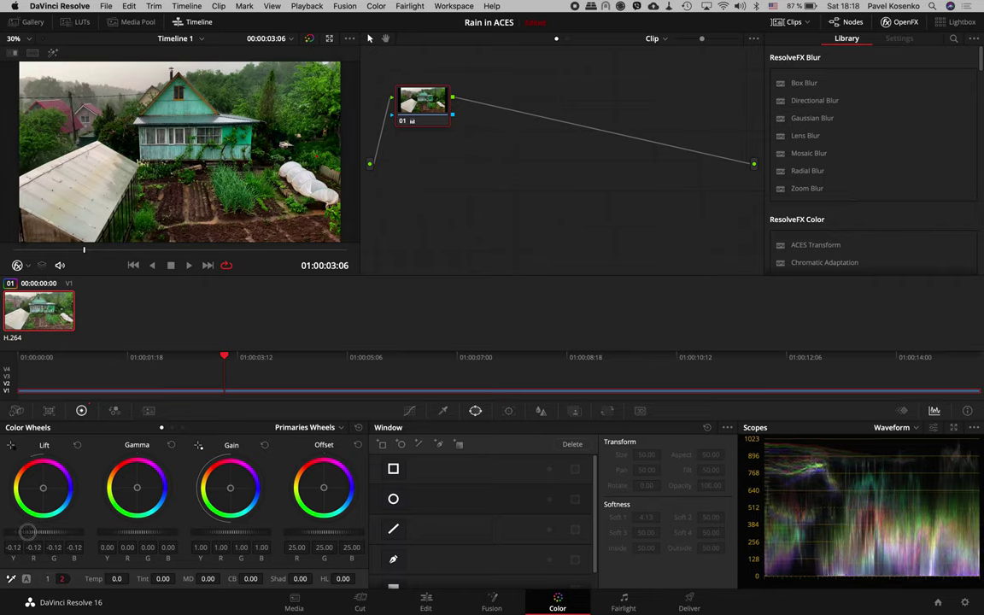
{"action": "left_click", "coordinate": [76, 444]}
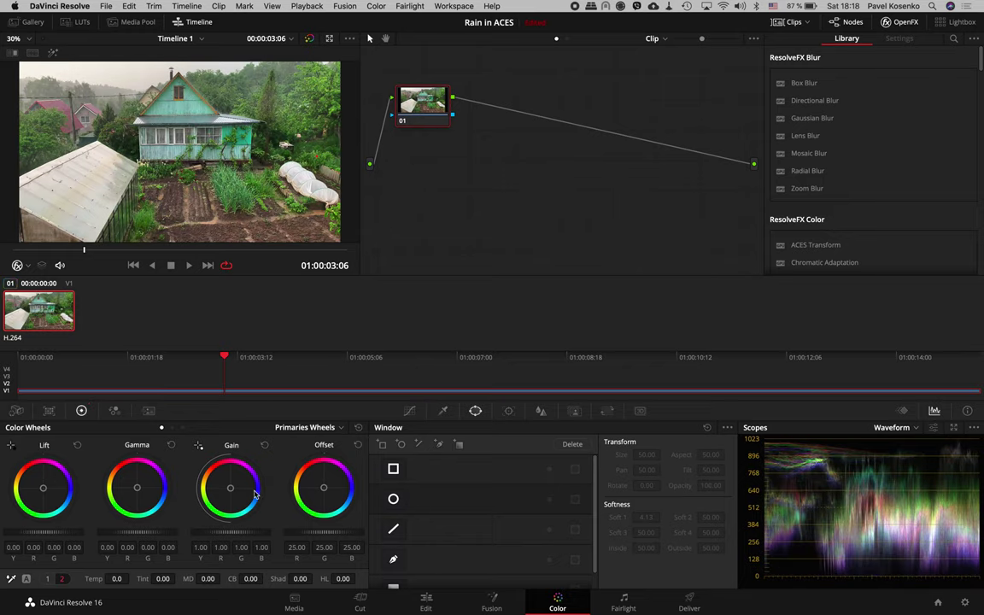
{"action": "left_click_drag", "start_coordinate": [221, 533], "coordinate": [296, 536]}
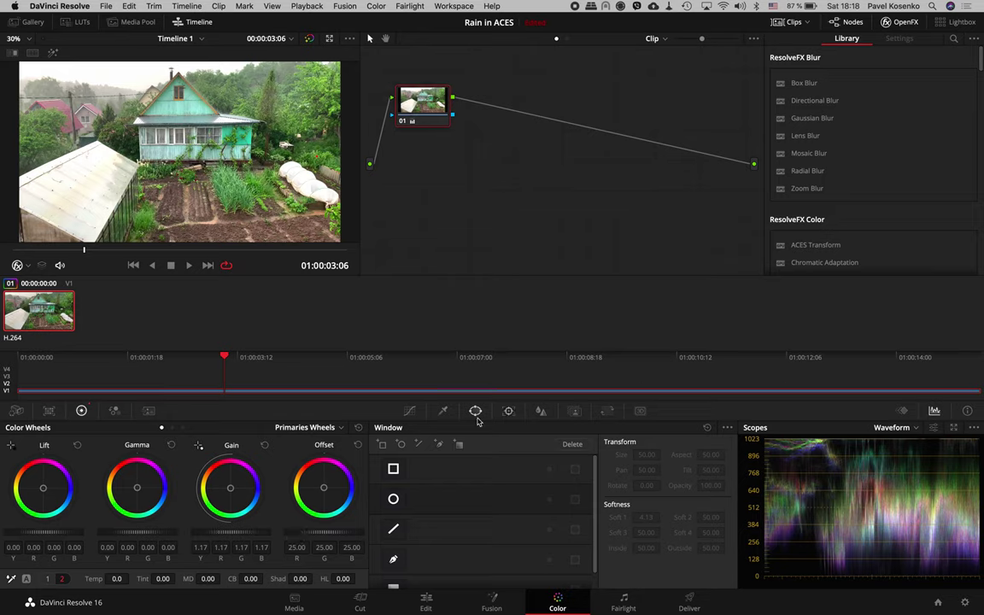
{"action": "left_click", "coordinate": [265, 446]}
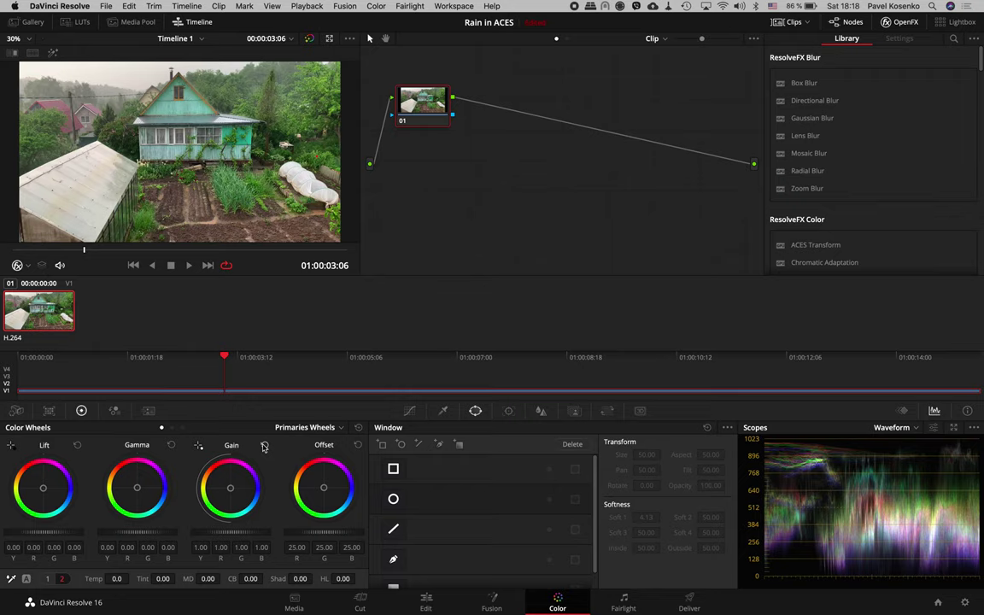
Step: Set Color Management to ACEScct science, ACES 1.1 and Rec.709 output transform, and save
{"action": "left_click", "coordinate": [965, 604]}
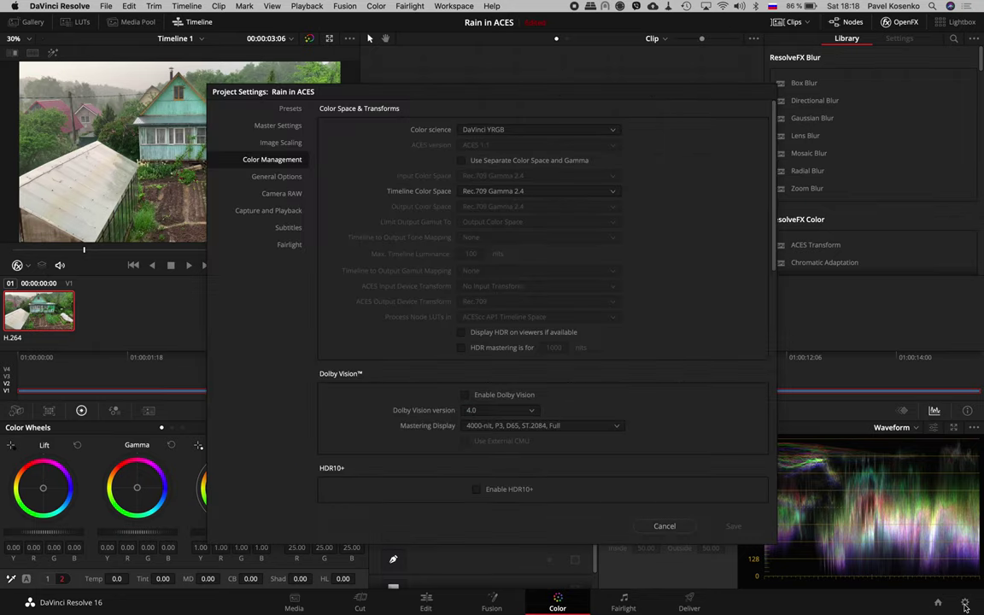
{"action": "left_click", "coordinate": [261, 106]}
{"action": "left_click", "coordinate": [279, 162]}
{"action": "left_click", "coordinate": [500, 132]}
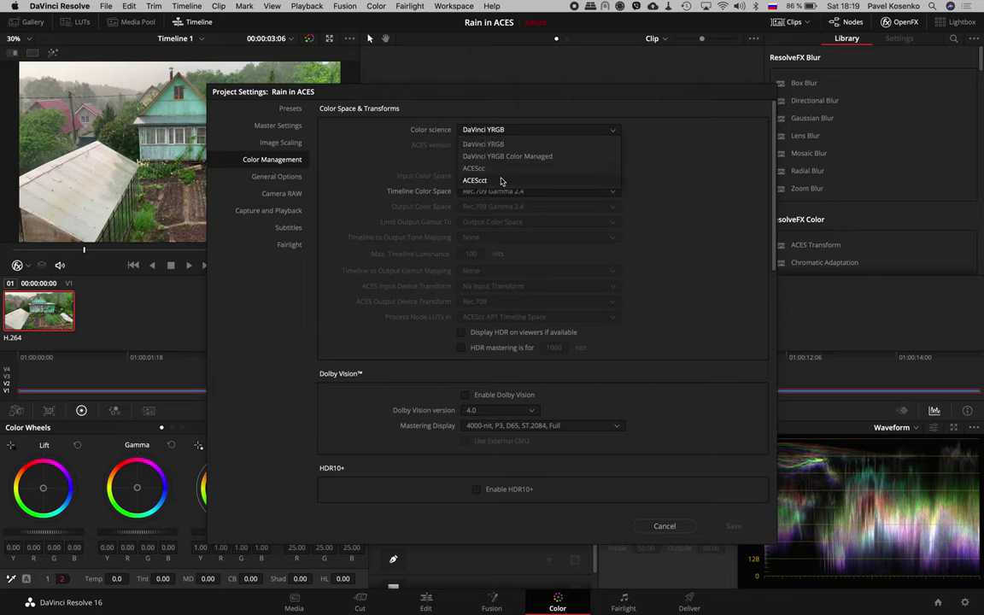
{"action": "left_click", "coordinate": [502, 182]}
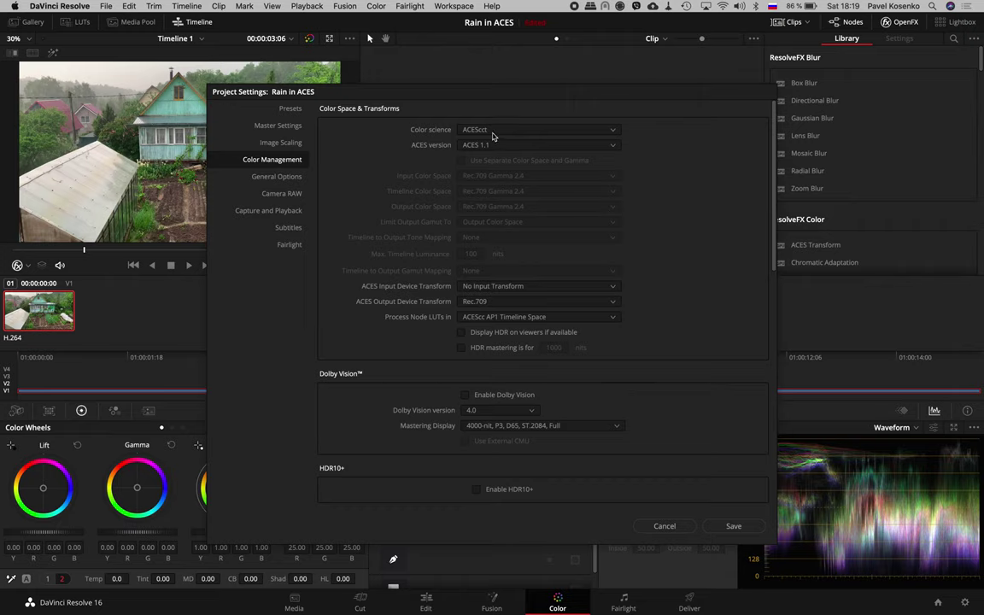
{"action": "left_click", "coordinate": [492, 132]}
{"action": "left_click", "coordinate": [493, 181]}
{"action": "left_click", "coordinate": [501, 304]}
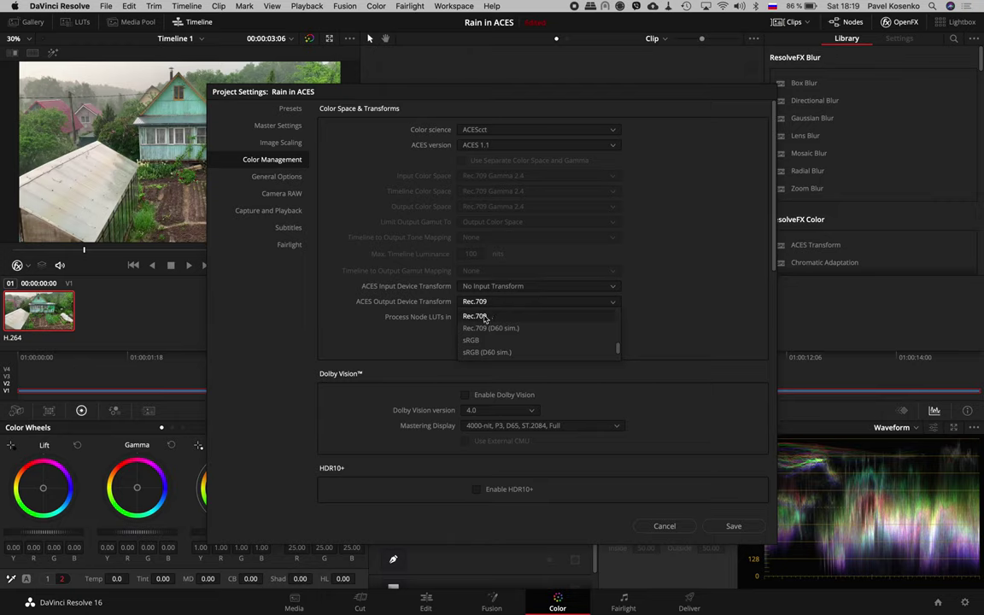
{"action": "left_click", "coordinate": [484, 317]}
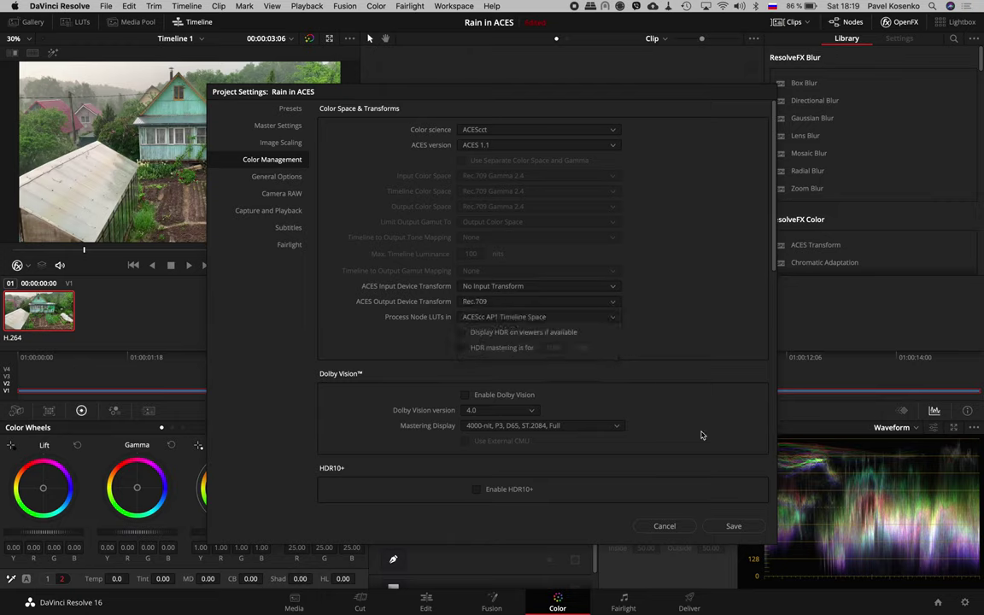
{"action": "left_click", "coordinate": [734, 527]}
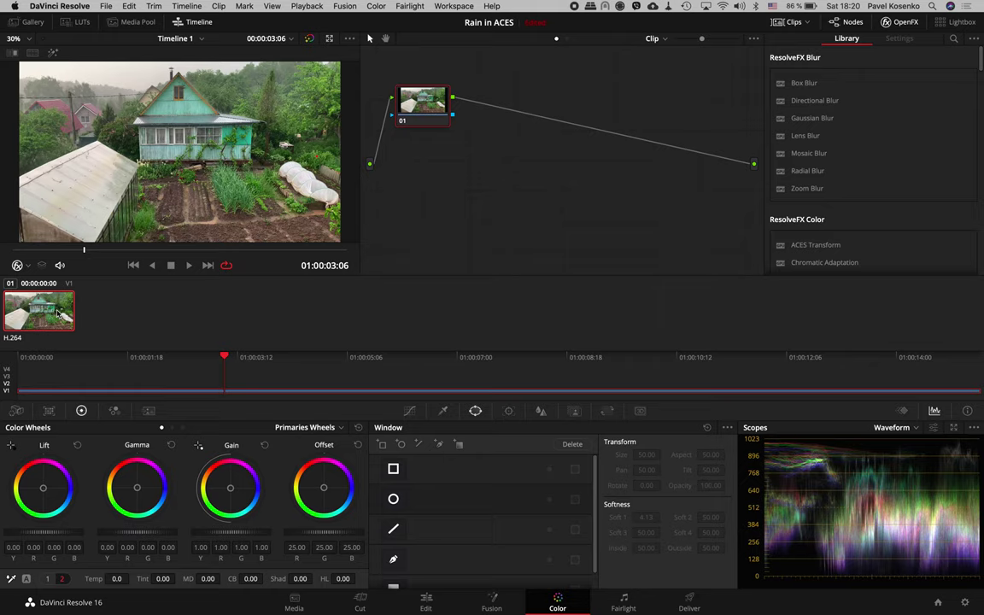
Step: Set the garden house clip's ACES Input Transform to Rec.709 from its thumbnail menu
{"action": "right_click", "coordinate": [33, 317]}
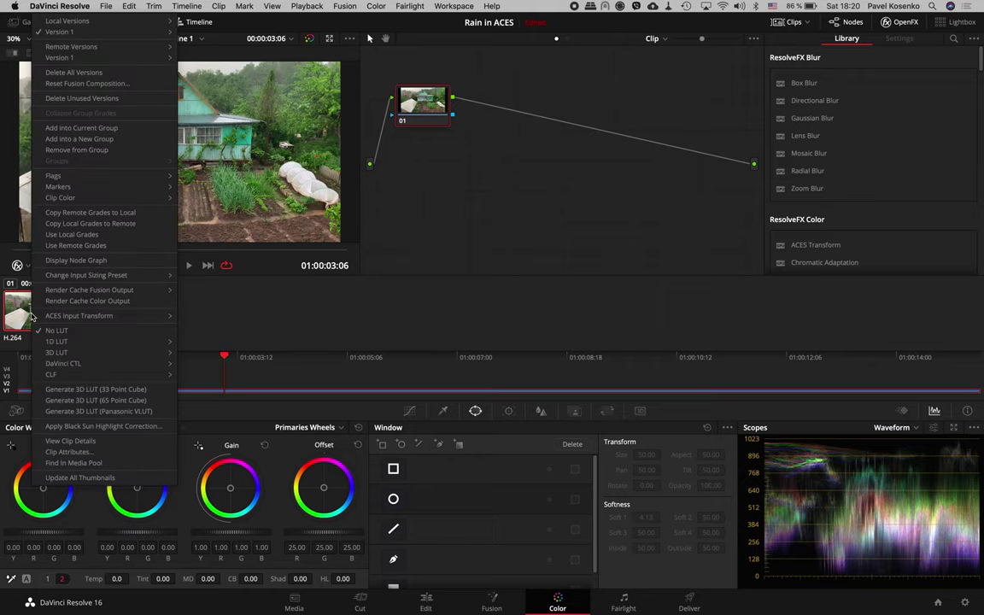
{"action": "mouse_move", "coordinate": [79, 316]}
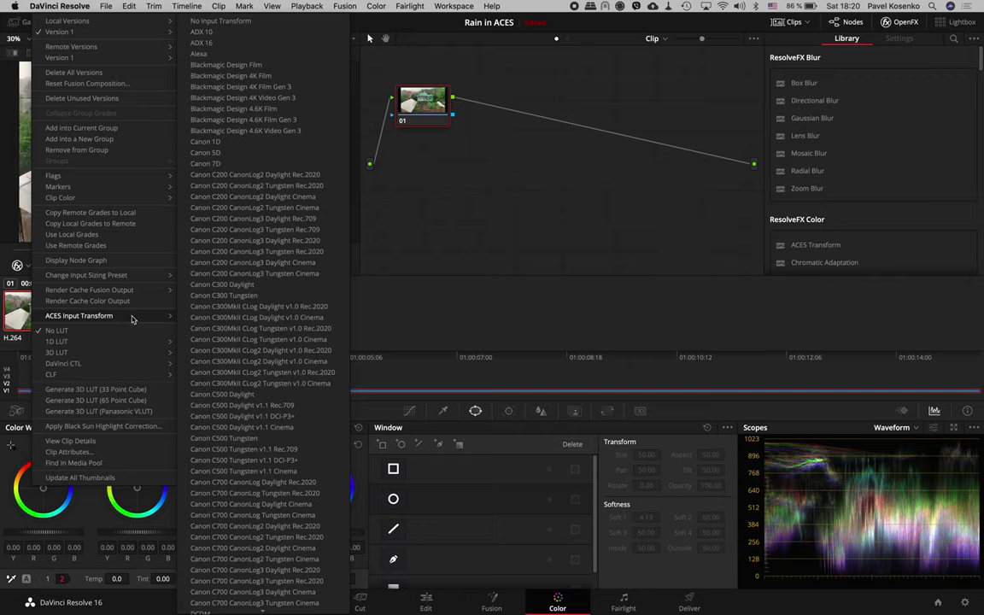
{"action": "scroll", "coordinate": [253, 319], "scroll_direction": "down", "scroll_amount": 5}
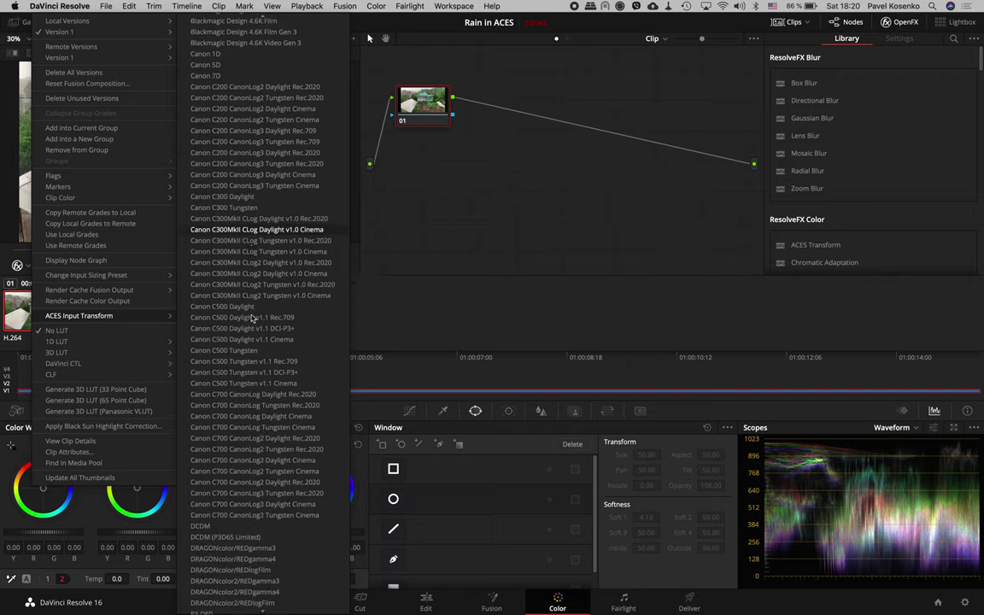
{"action": "scroll", "coordinate": [253, 319], "scroll_direction": "down", "scroll_amount": 5}
{"action": "scroll", "coordinate": [252, 318], "scroll_direction": "down", "scroll_amount": 5}
{"action": "scroll", "coordinate": [251, 318], "scroll_direction": "down", "scroll_amount": 2}
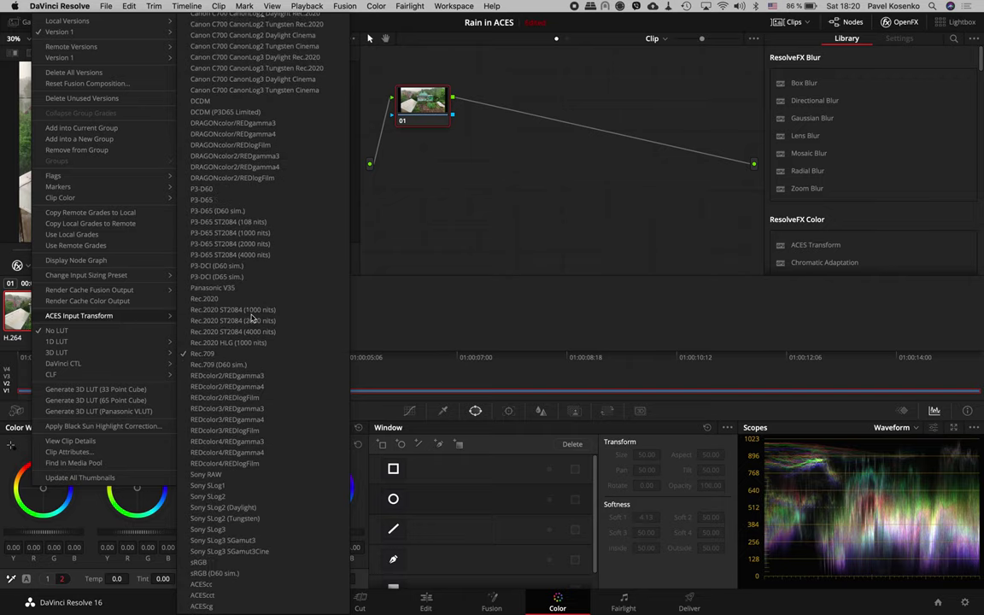
{"action": "left_click", "coordinate": [210, 360]}
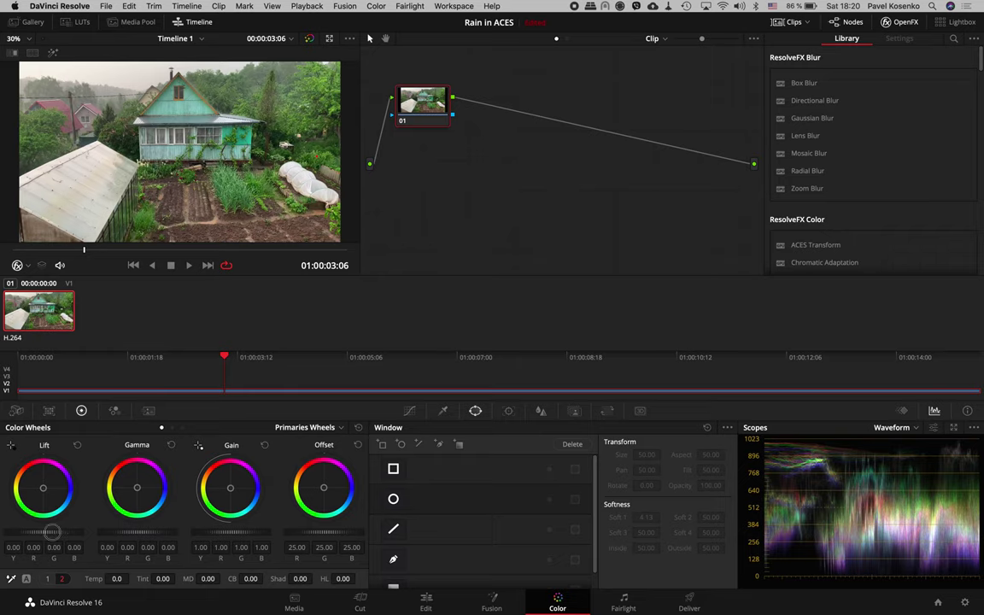
{"action": "left_click_drag", "start_coordinate": [52, 536], "coordinate": [33, 534]}
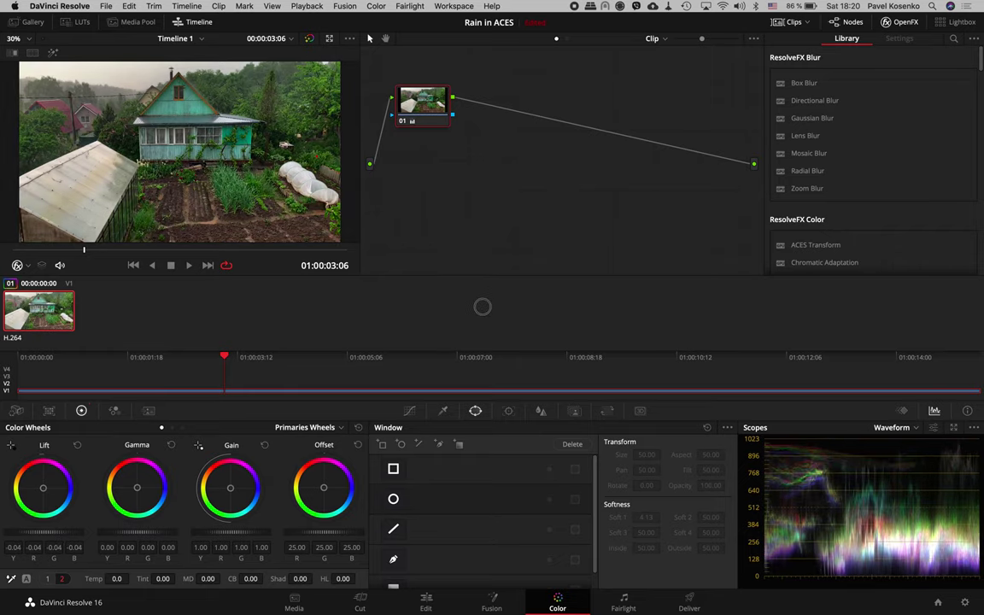
{"action": "left_click_drag", "start_coordinate": [492, 307], "coordinate": [458, 306]}
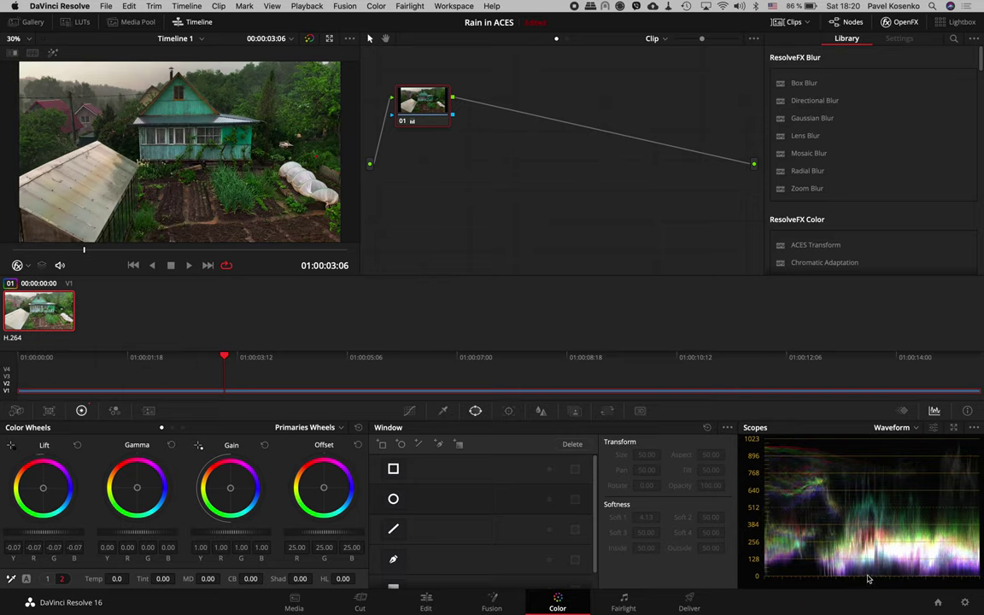
{"action": "key", "text": "super+equal"}
{"action": "key", "text": "super+equal"}
{"action": "key", "text": "super+equal"}
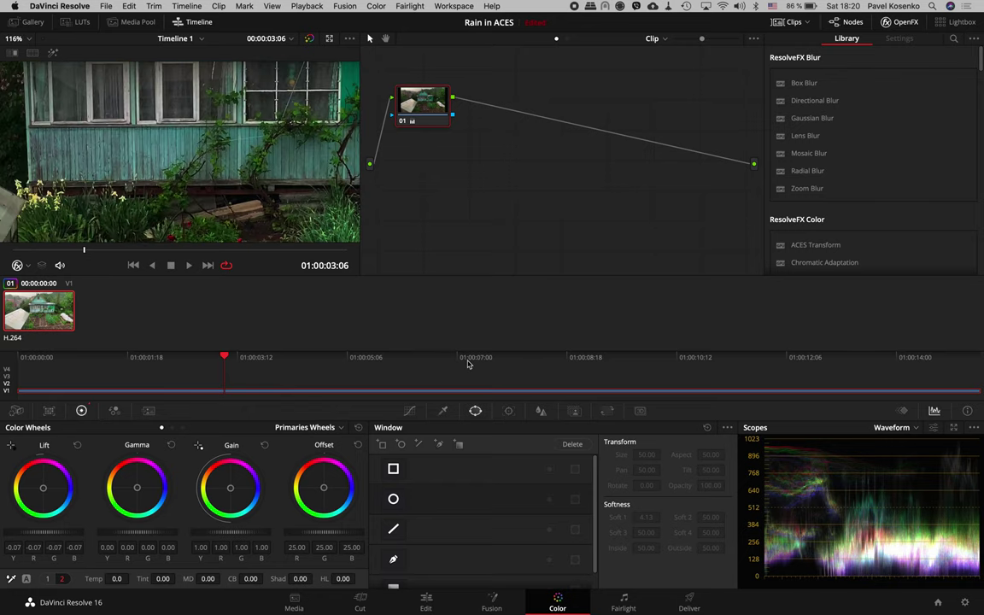
{"action": "key", "text": "alt+f"}
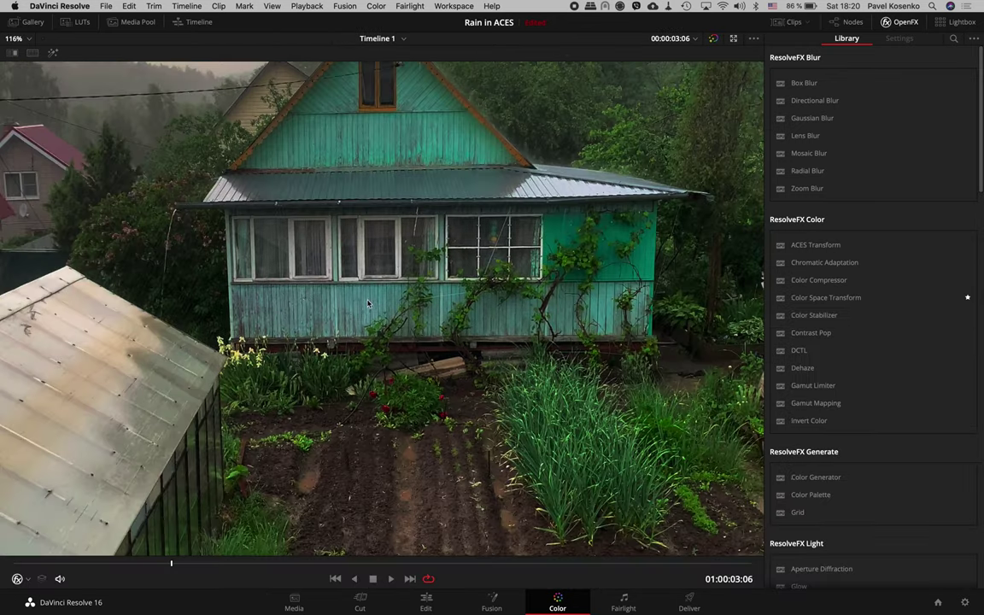
{"action": "scroll", "coordinate": [194, 290], "scroll_direction": "up", "scroll_amount": 4}
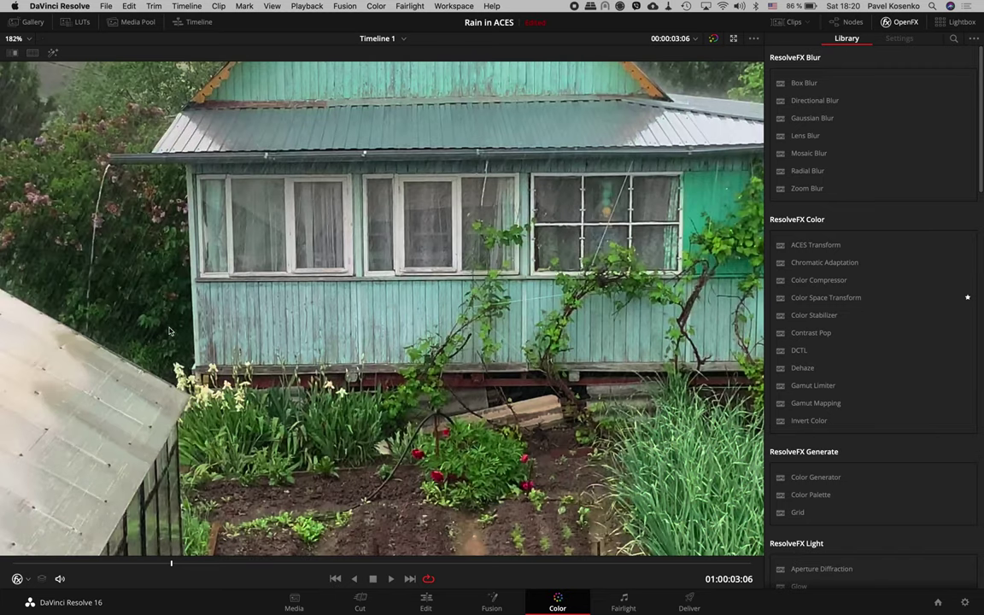
{"action": "key", "text": "alt+f"}
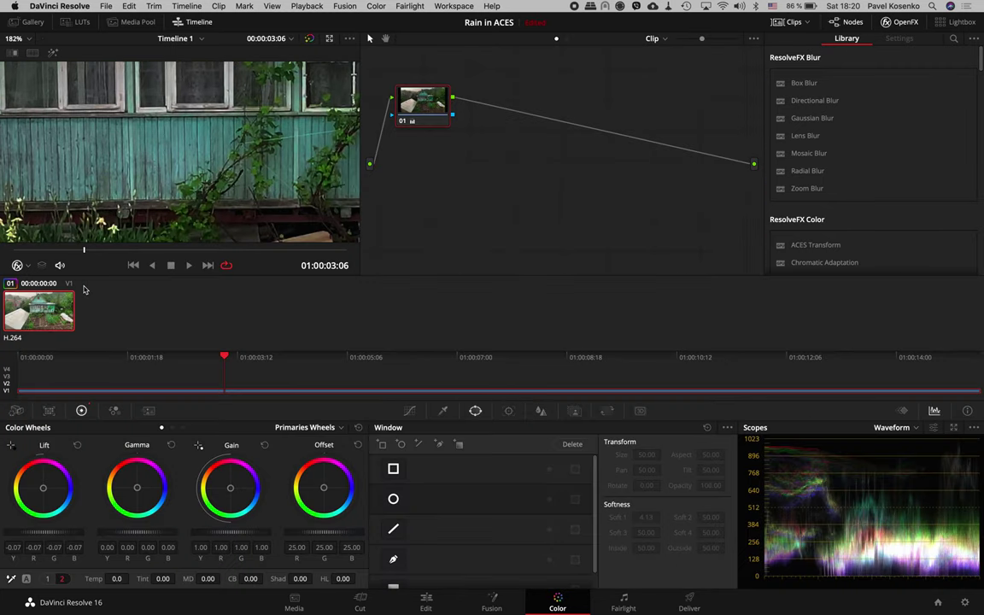
{"action": "key", "text": "shift+z"}
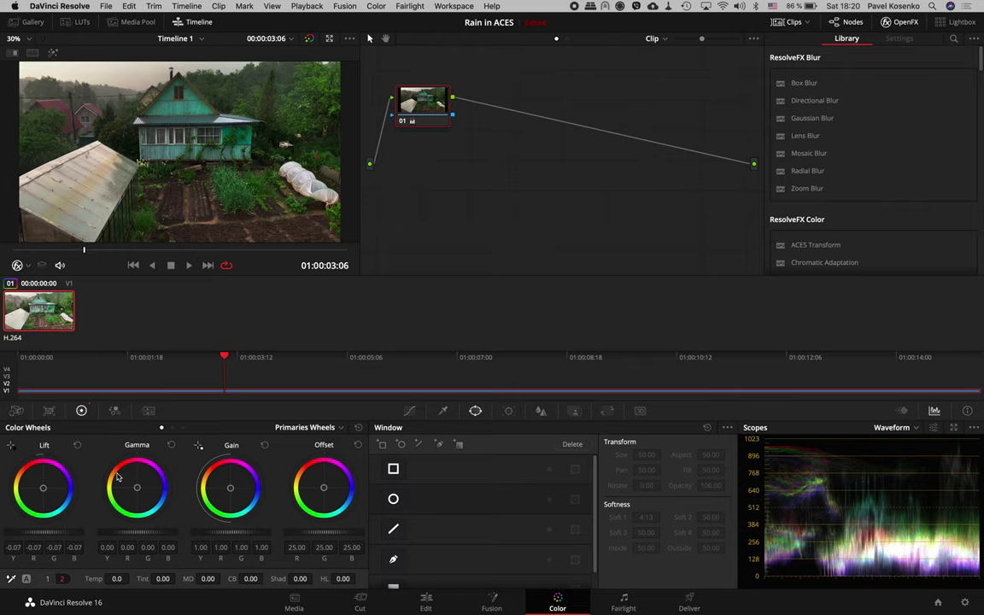
{"action": "left_click", "coordinate": [77, 445]}
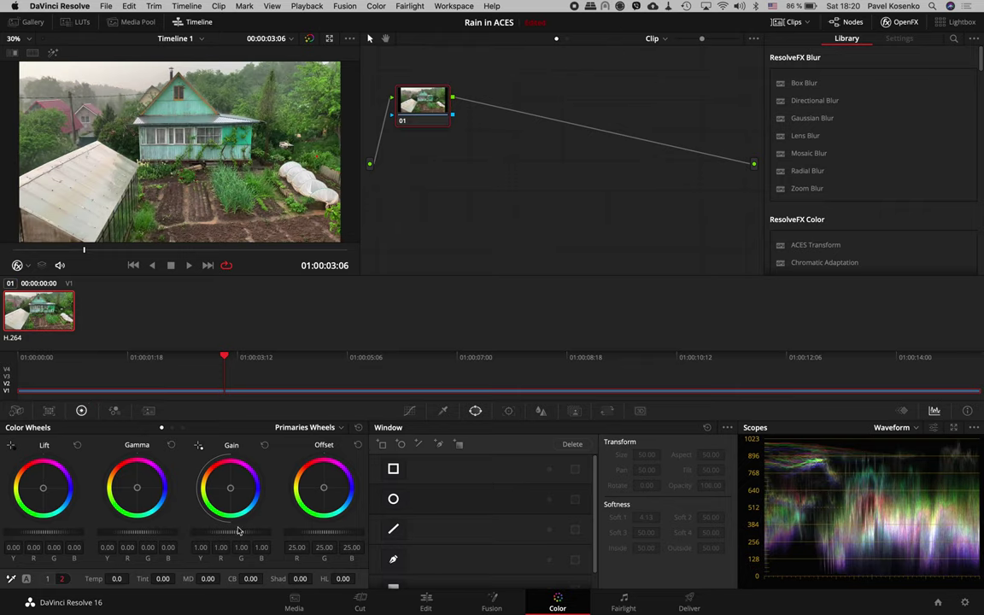
{"action": "left_click_drag", "start_coordinate": [221, 535], "coordinate": [331, 536]}
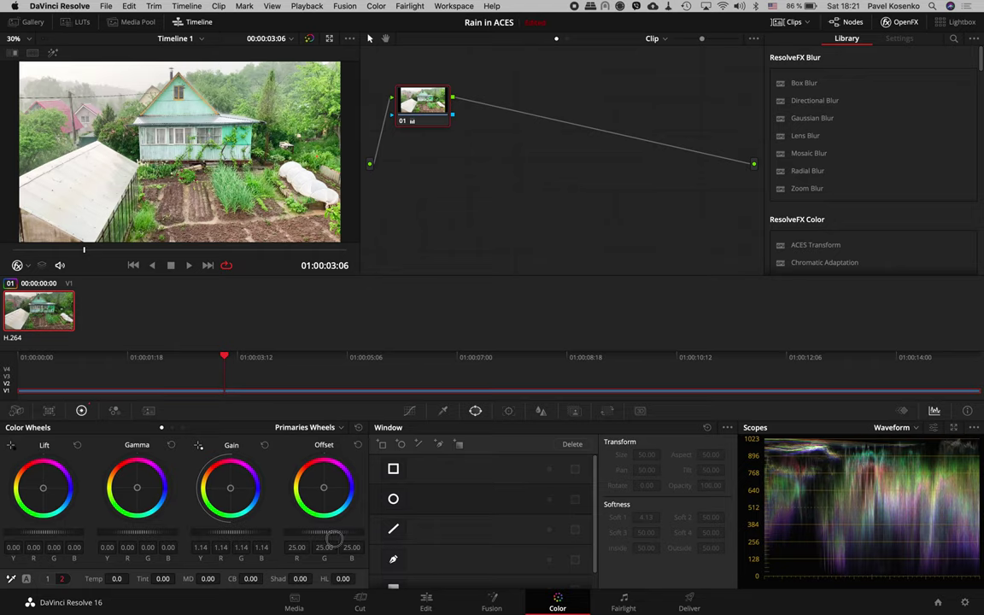
{"action": "left_click", "coordinate": [265, 445]}
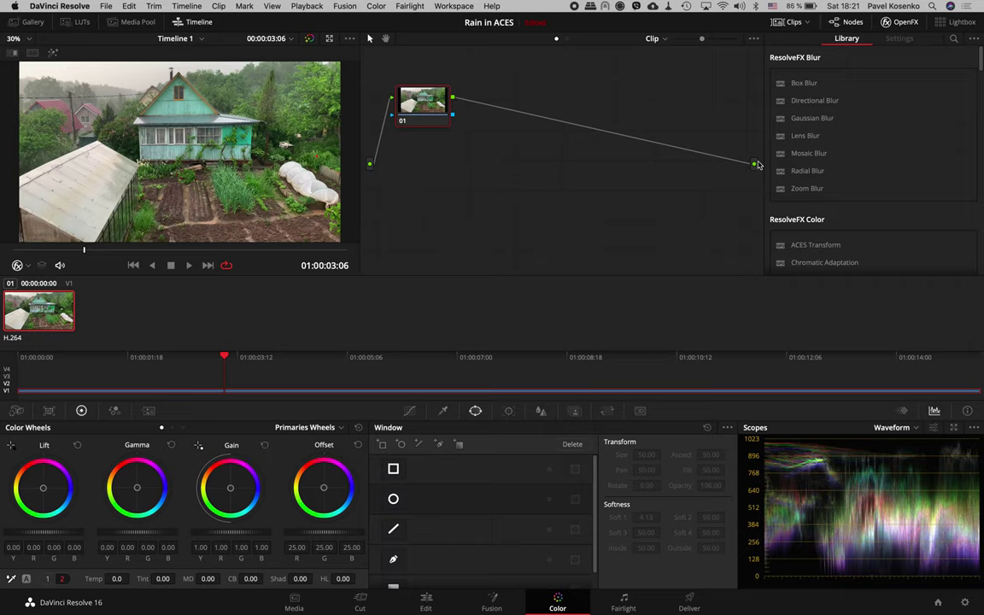
Step: Add Dehancer Pro 2.0.0-beta.7.0 after node 01 and set its Source to ACEScct (AP1)
{"action": "scroll", "coordinate": [854, 154], "scroll_direction": "down", "scroll_amount": 10}
{"action": "scroll", "coordinate": [854, 153], "scroll_direction": "down", "scroll_amount": 10}
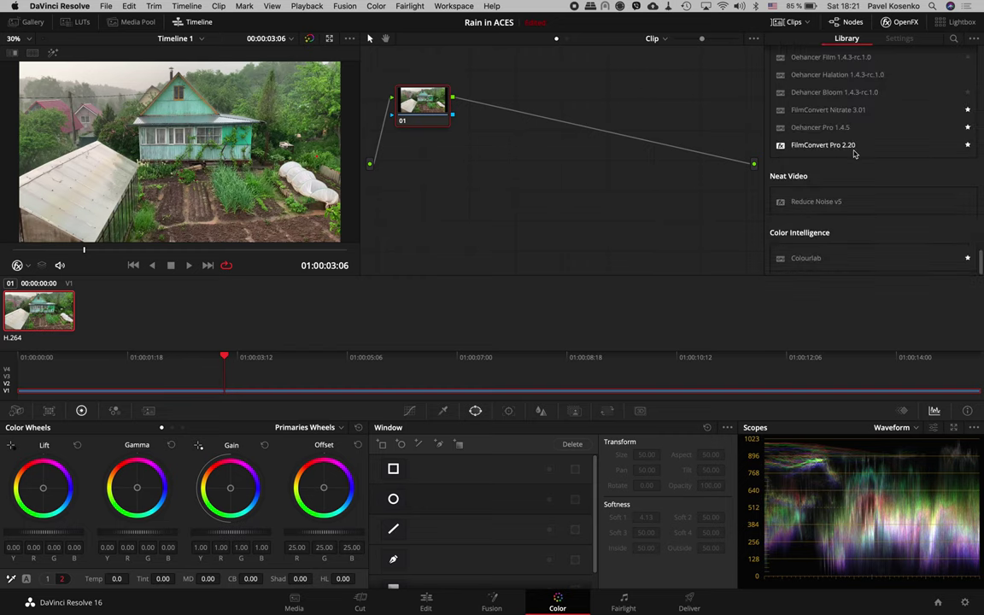
{"action": "scroll", "coordinate": [850, 151], "scroll_direction": "up", "scroll_amount": 3}
{"action": "scroll", "coordinate": [846, 150], "scroll_direction": "up", "scroll_amount": 2}
{"action": "scroll", "coordinate": [841, 148], "scroll_direction": "up", "scroll_amount": 3}
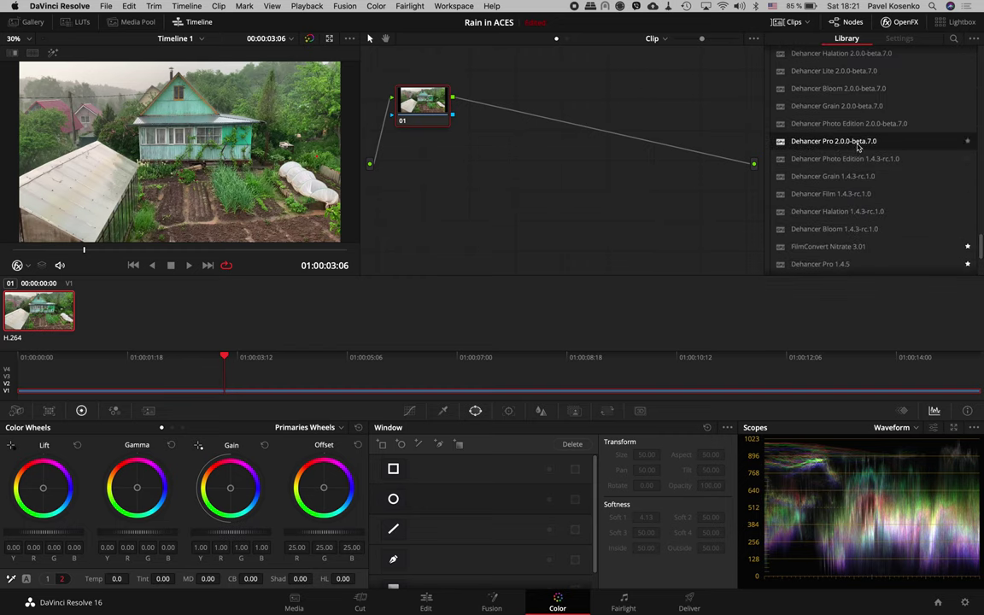
{"action": "left_click_drag", "start_coordinate": [859, 147], "coordinate": [565, 129]}
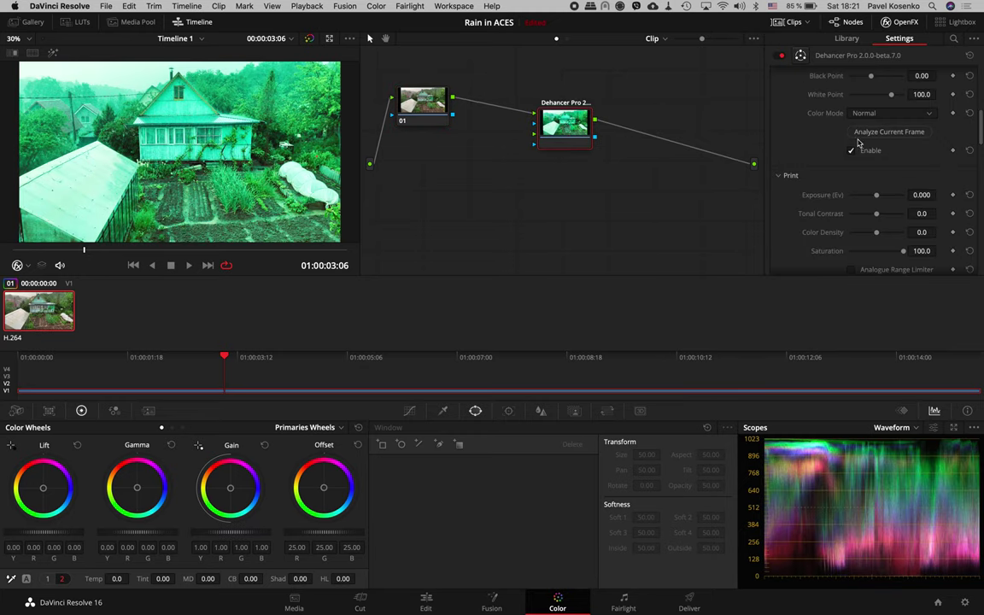
{"action": "scroll", "coordinate": [831, 147], "scroll_direction": "up", "scroll_amount": 5}
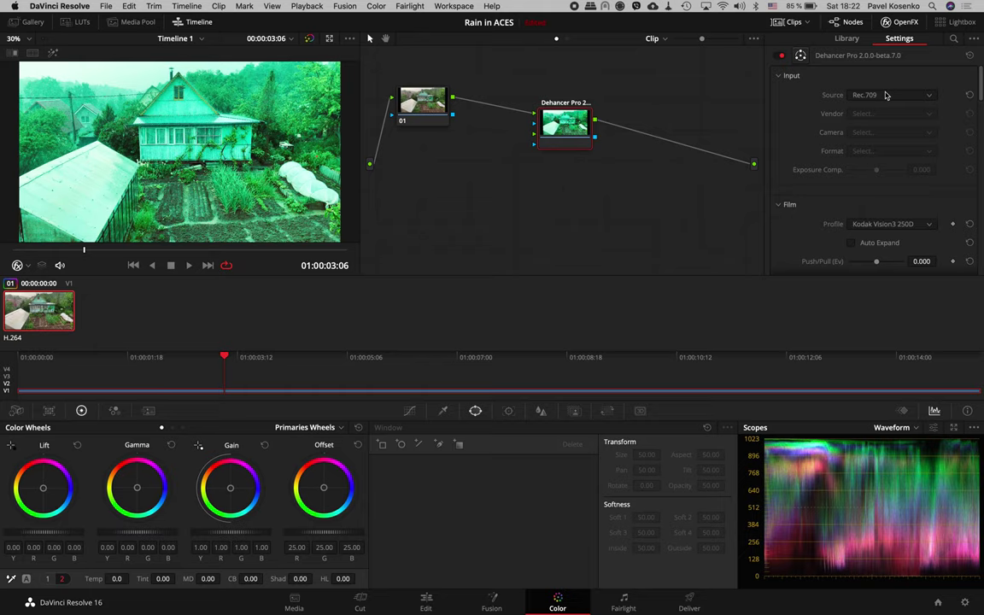
{"action": "left_click", "coordinate": [886, 96]}
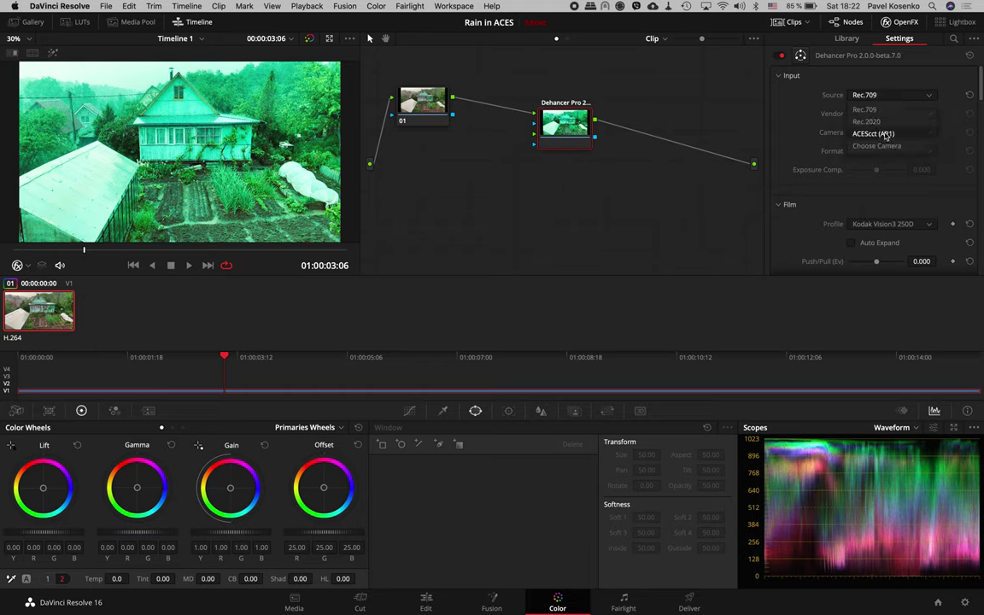
{"action": "left_click", "coordinate": [886, 134]}
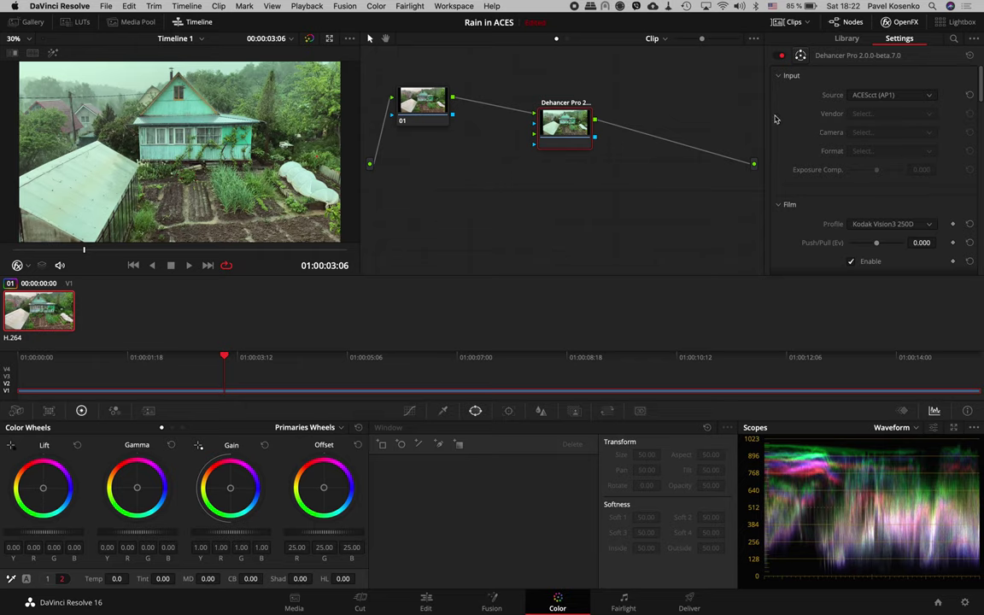
Step: Review the Dehancer film Profile list and keep Kodak Vision3 250D unchanged
{"action": "scroll", "coordinate": [794, 158], "scroll_direction": "down", "scroll_amount": 4}
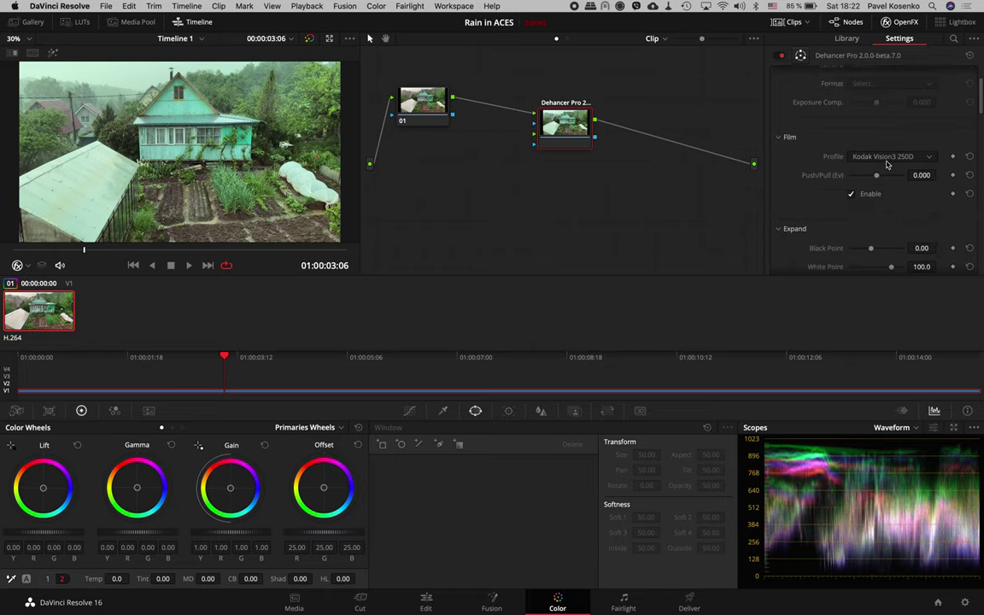
{"action": "left_click", "coordinate": [898, 158]}
{"action": "scroll", "coordinate": [898, 206], "scroll_direction": "down", "scroll_amount": 5}
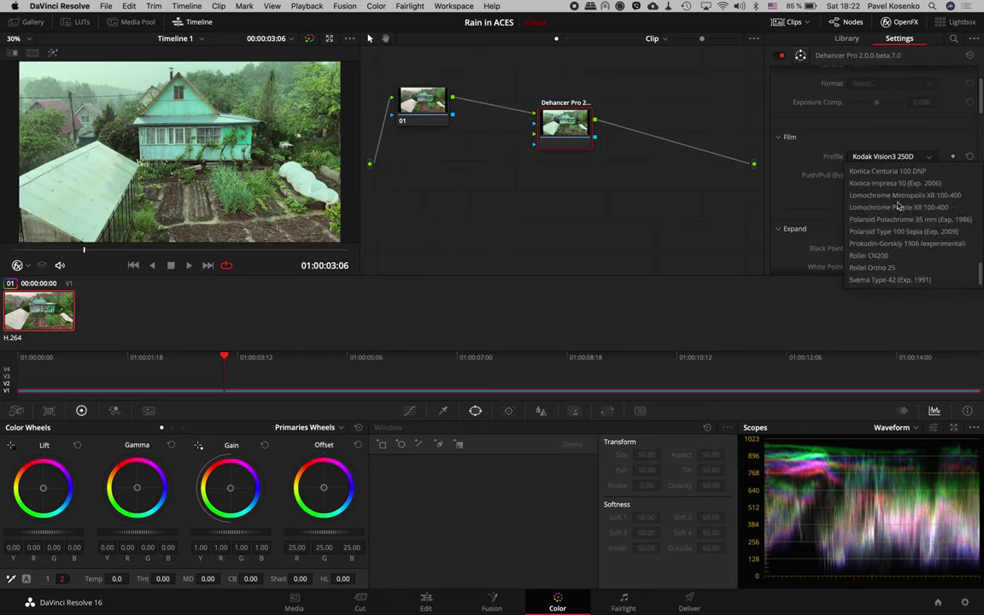
{"action": "key", "text": "Escape"}
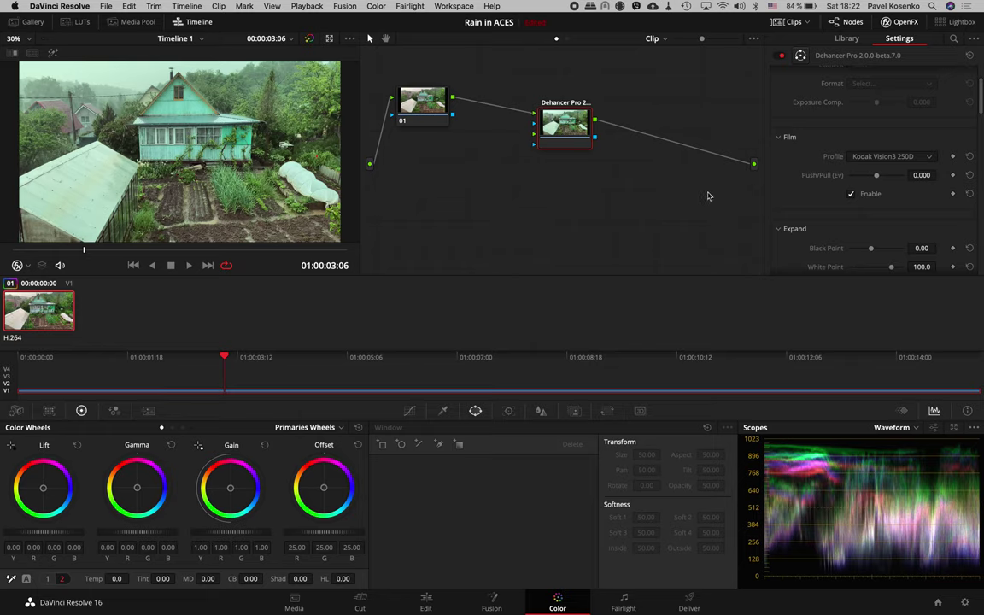
Step: Lower Dehancer's Print Exposure to about -0.858 Ev, checking in the Enhanced Viewer
{"action": "key", "text": "alt+f"}
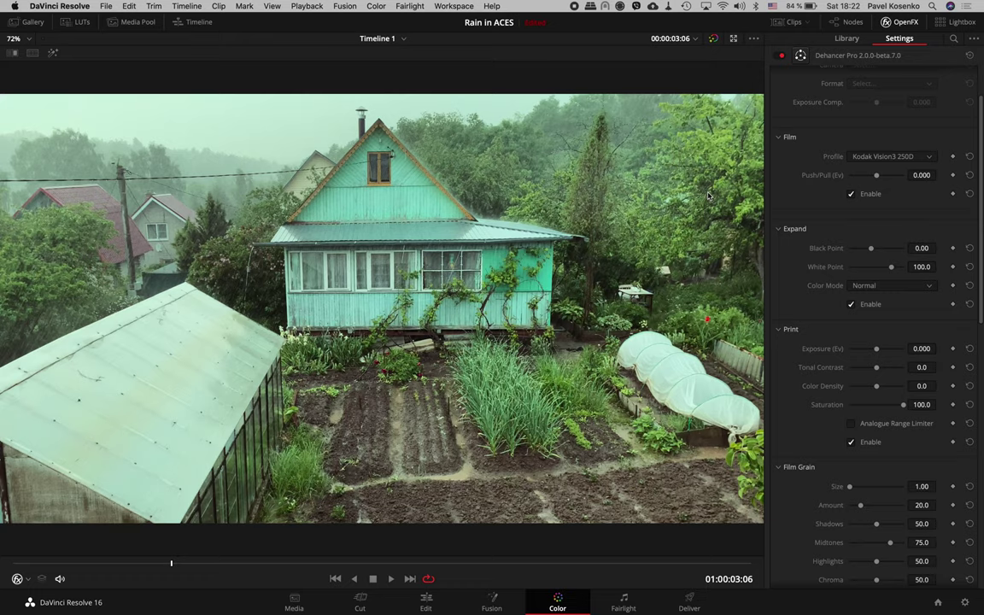
{"action": "scroll", "coordinate": [919, 261], "scroll_direction": "down", "scroll_amount": 2}
{"action": "scroll", "coordinate": [919, 262], "scroll_direction": "down", "scroll_amount": 1}
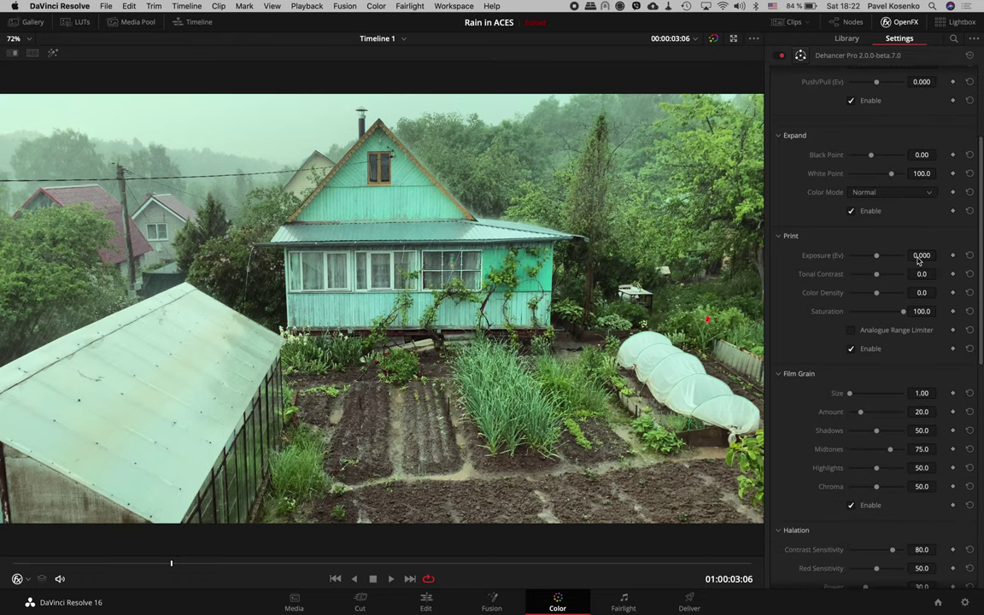
{"action": "scroll", "coordinate": [919, 262], "scroll_direction": "down", "scroll_amount": 3}
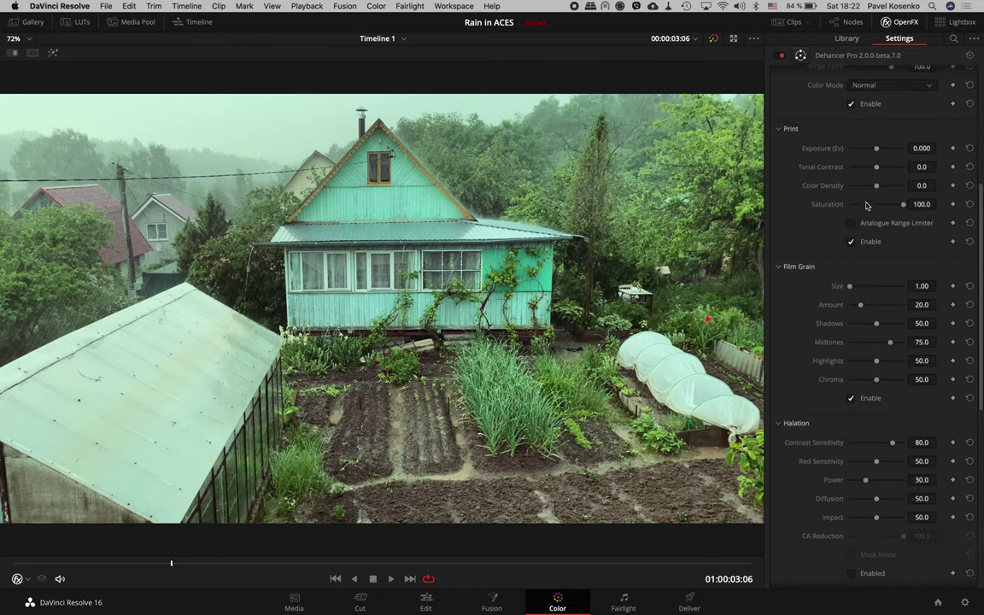
{"action": "scroll", "coordinate": [865, 205], "scroll_direction": "down", "scroll_amount": 2}
{"action": "scroll", "coordinate": [868, 202], "scroll_direction": "up", "scroll_amount": 2}
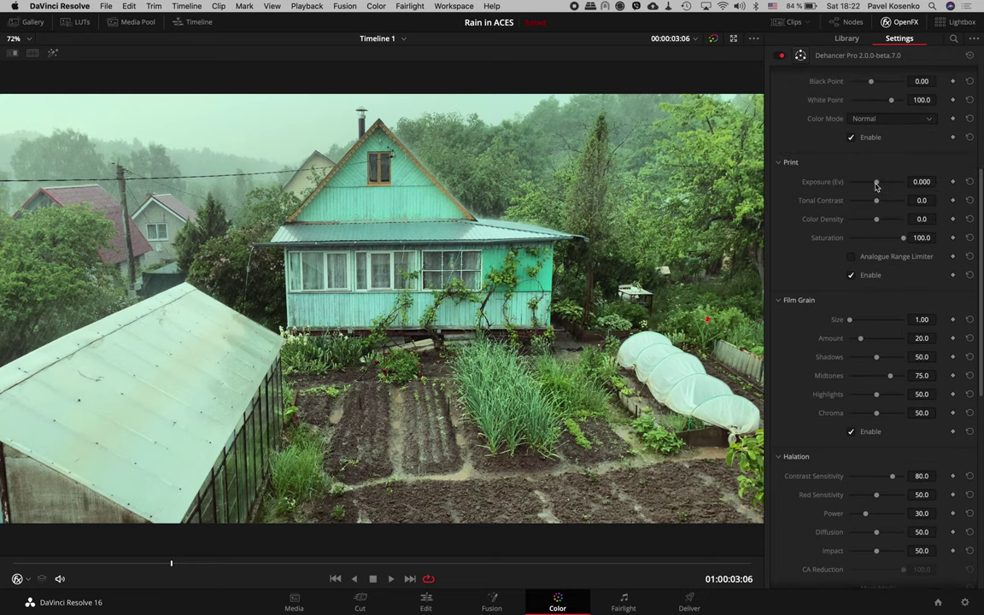
{"action": "left_click_drag", "start_coordinate": [875, 185], "coordinate": [871, 185]}
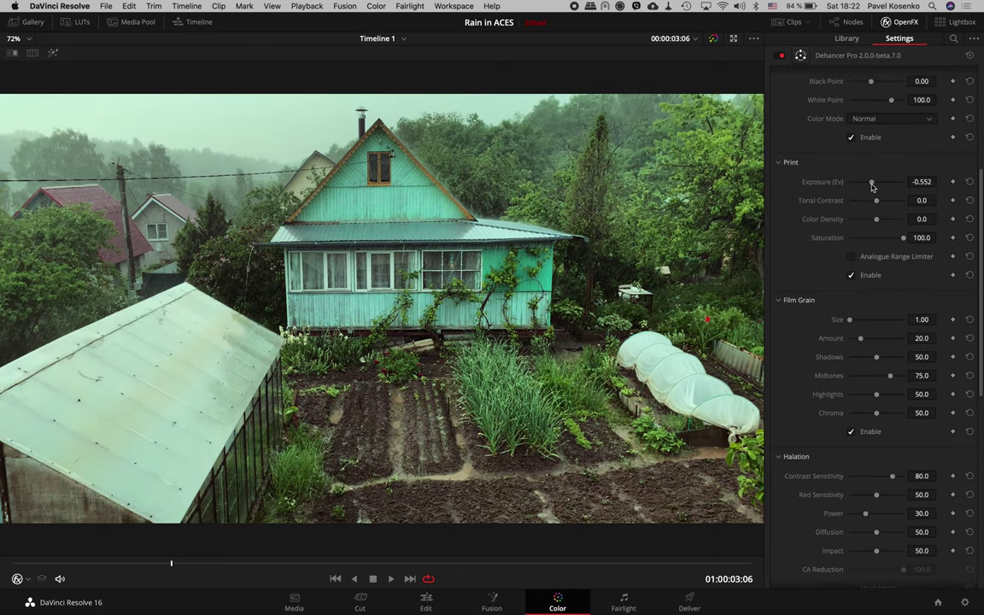
{"action": "key", "text": "alt+f"}
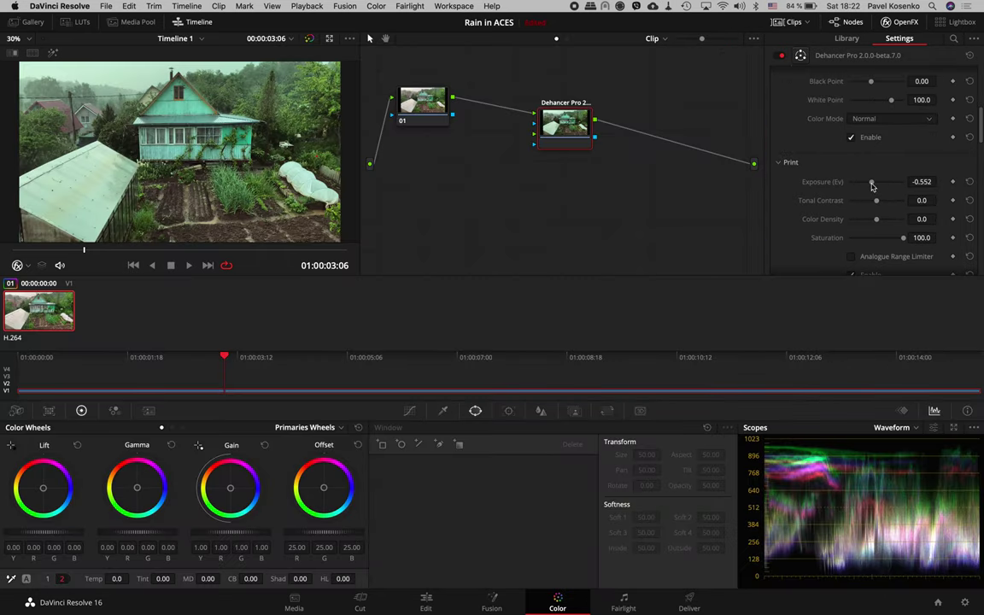
{"action": "left_click_drag", "start_coordinate": [871, 186], "coordinate": [868, 186]}
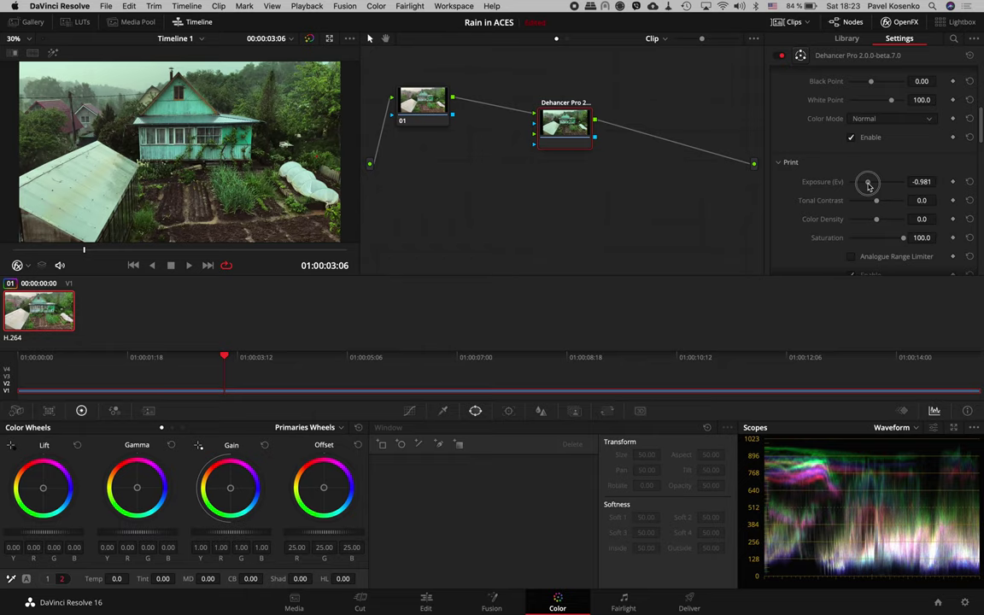
{"action": "mouse_move", "coordinate": [868, 185]}
{"action": "left_mouse_down"}
{"action": "mouse_move", "coordinate": [891, 188]}
{"action": "mouse_move", "coordinate": [862, 189]}
{"action": "mouse_move", "coordinate": [870, 189]}
{"action": "left_mouse_up"}
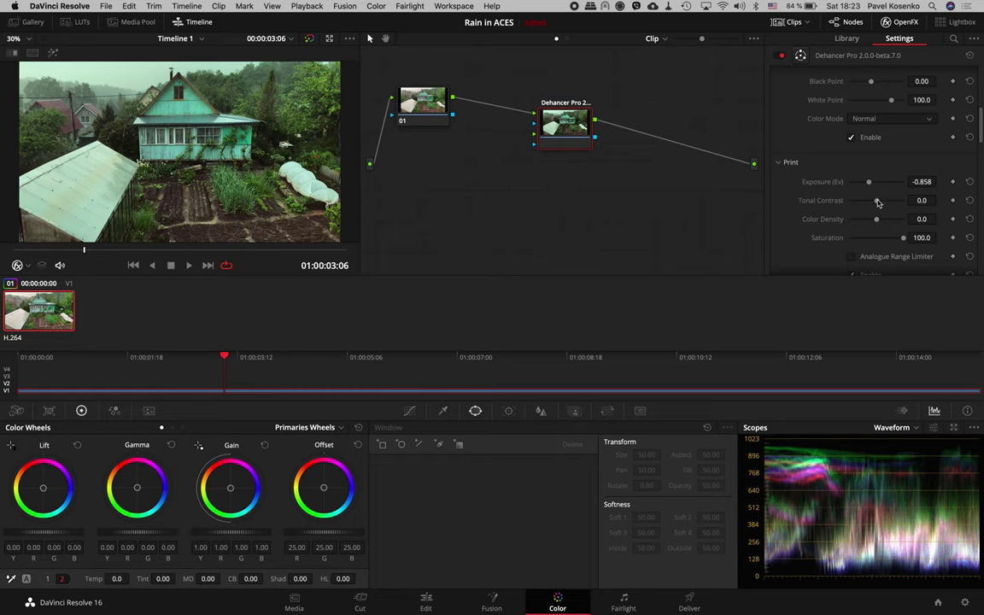
{"action": "left_click_drag", "start_coordinate": [878, 202], "coordinate": [879, 202]}
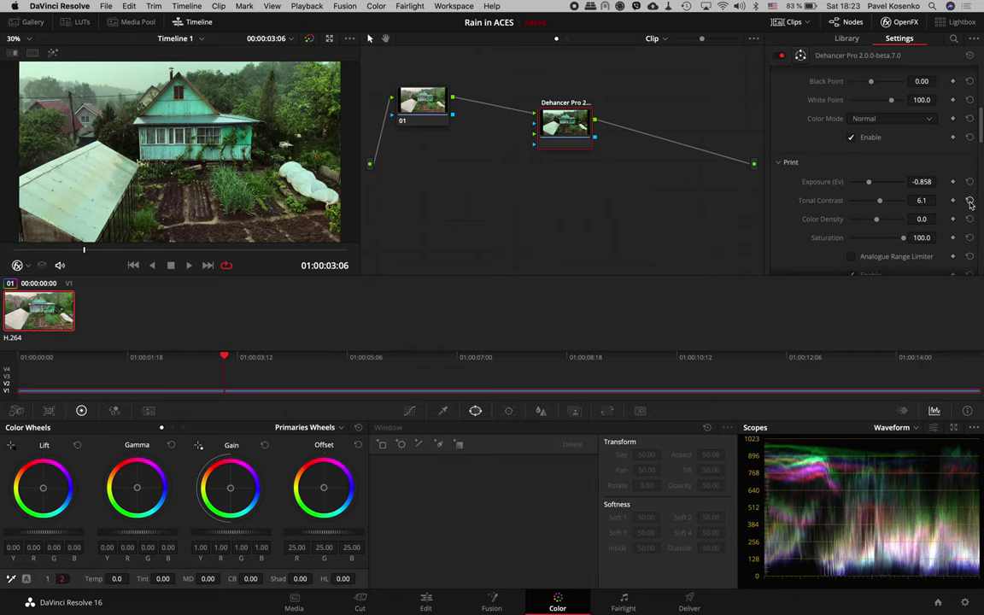
{"action": "left_click", "coordinate": [971, 201]}
{"action": "scroll", "coordinate": [825, 149], "scroll_direction": "up", "scroll_amount": 1}
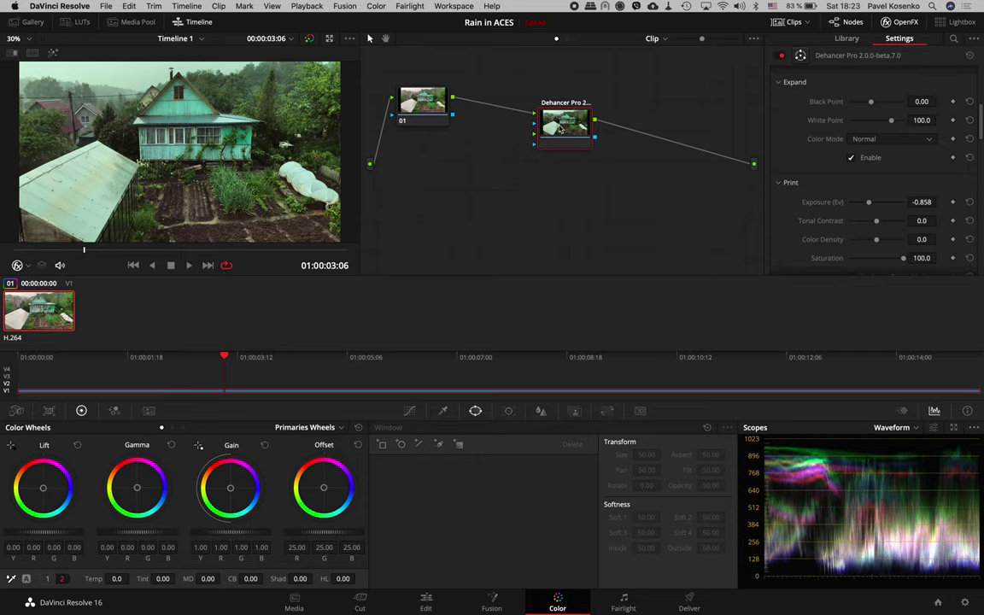
Step: On node 01, set Lift to 0.02 and Gain to 0.92, then enlarge the viewer
{"action": "left_click", "coordinate": [418, 106]}
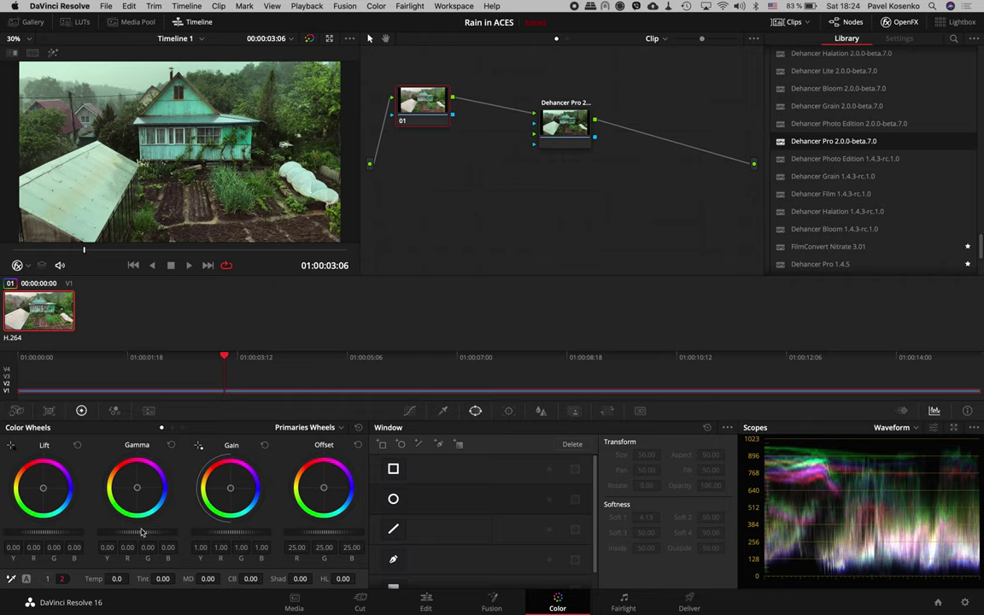
{"action": "left_click_drag", "start_coordinate": [47, 533], "coordinate": [46, 534]}
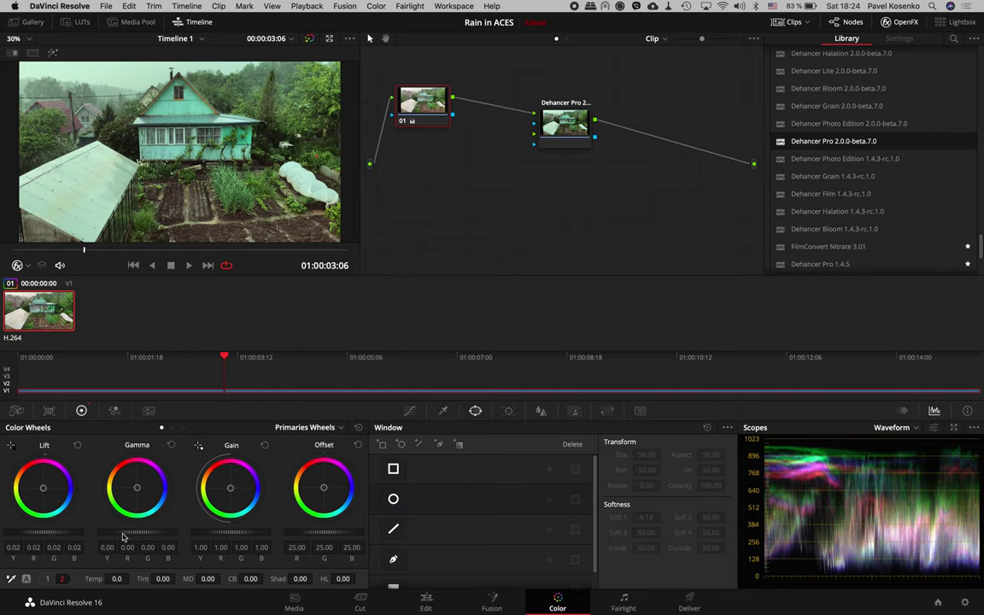
{"action": "left_click_drag", "start_coordinate": [229, 533], "coordinate": [196, 533]}
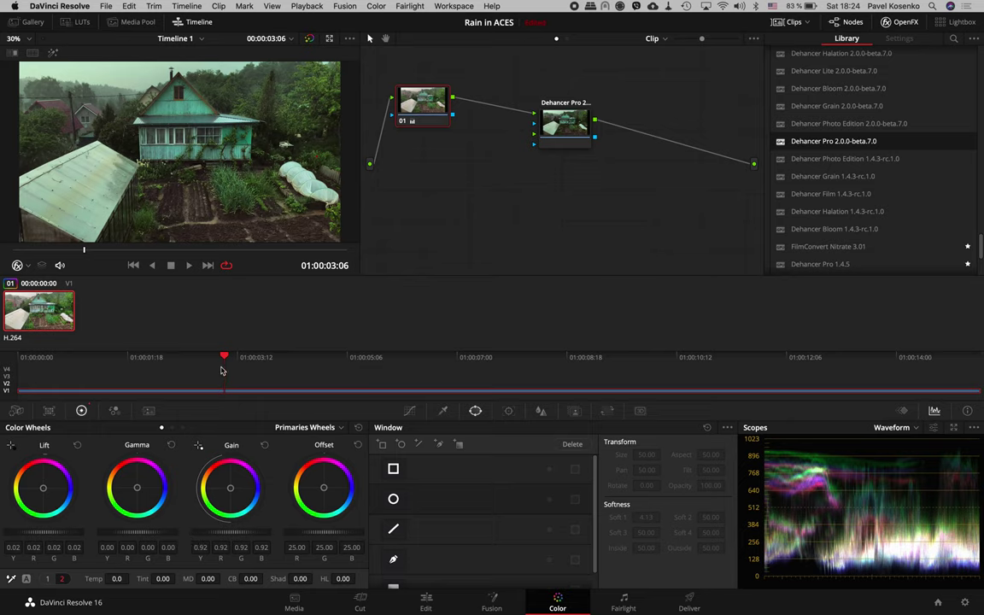
{"action": "key", "text": "alt+f"}
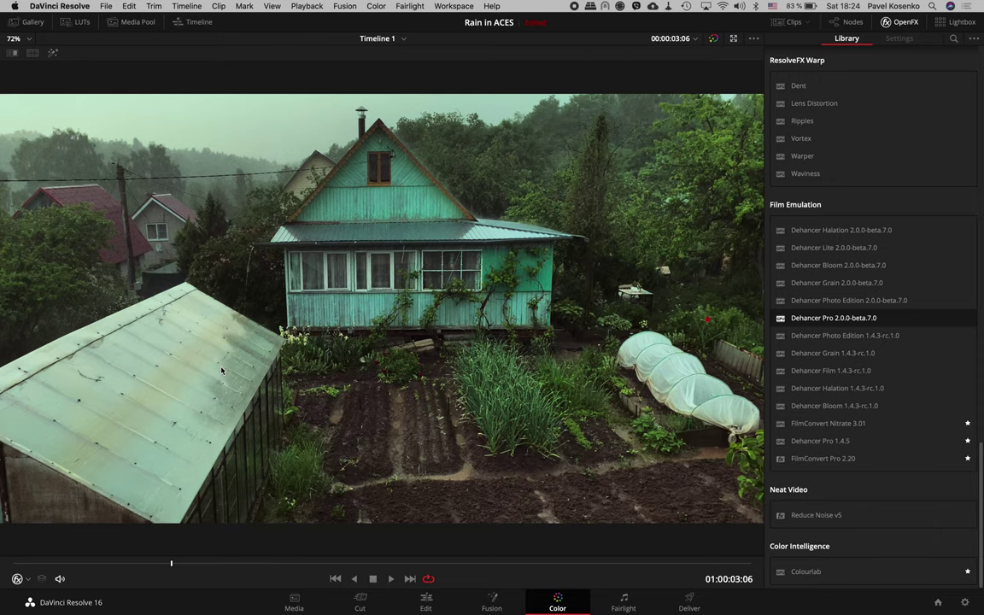
{"action": "key", "text": "alt+f"}
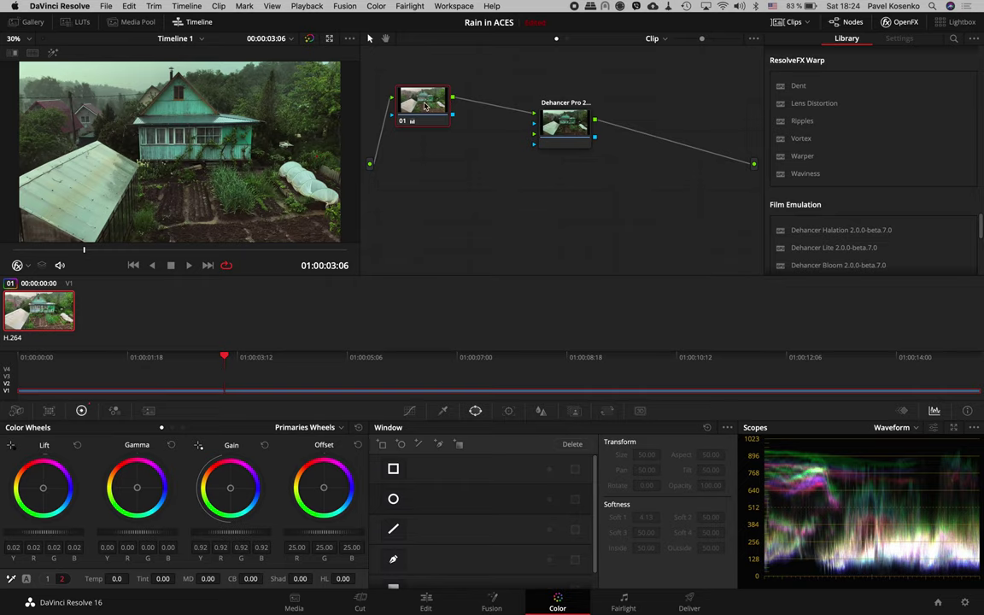
{"action": "key", "text": "ctrl+d"}
{"action": "key", "text": "ctrl+d"}
{"action": "key", "text": "ctrl+d"}
{"action": "scroll", "coordinate": [79, 219], "scroll_direction": "up", "scroll_amount": 3}
{"action": "scroll", "coordinate": [64, 171], "scroll_direction": "up", "scroll_amount": 2}
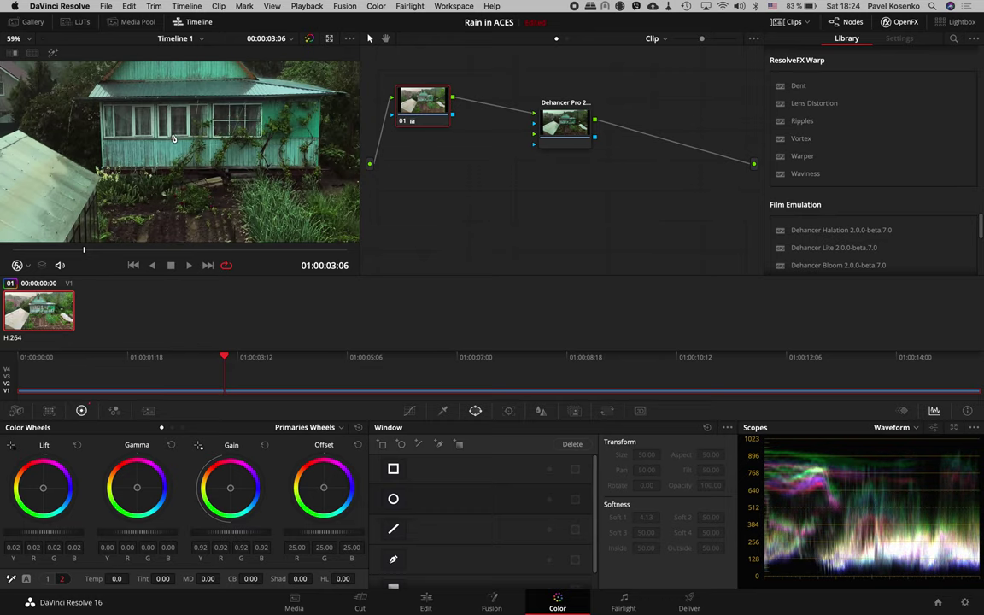
{"action": "scroll", "coordinate": [174, 138], "scroll_direction": "down", "scroll_amount": 5}
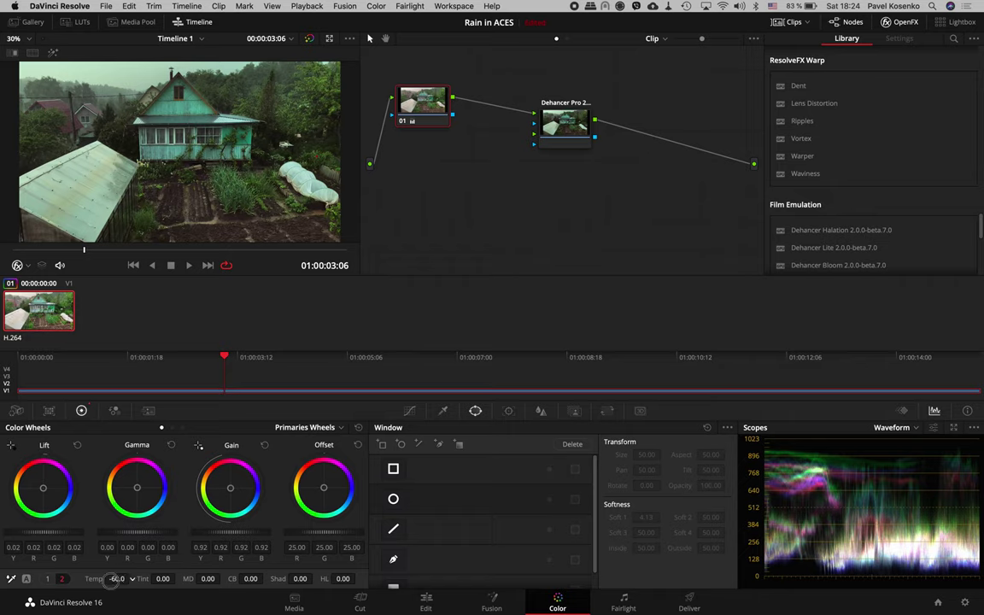
Step: Cool node 01's Temp to about -720, then ease it back to about -500
{"action": "mouse_move", "coordinate": [95, 578]}
{"action": "left_mouse_down"}
{"action": "mouse_move", "coordinate": [60, 580]}
{"action": "mouse_move", "coordinate": [79, 584]}
{"action": "left_mouse_up"}
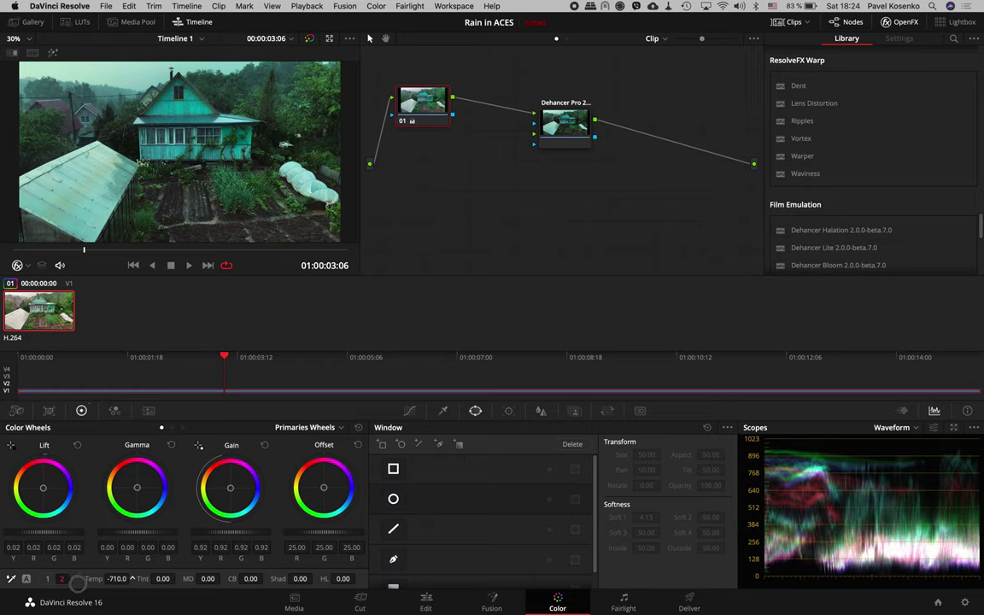
{"action": "key", "text": "alt+f"}
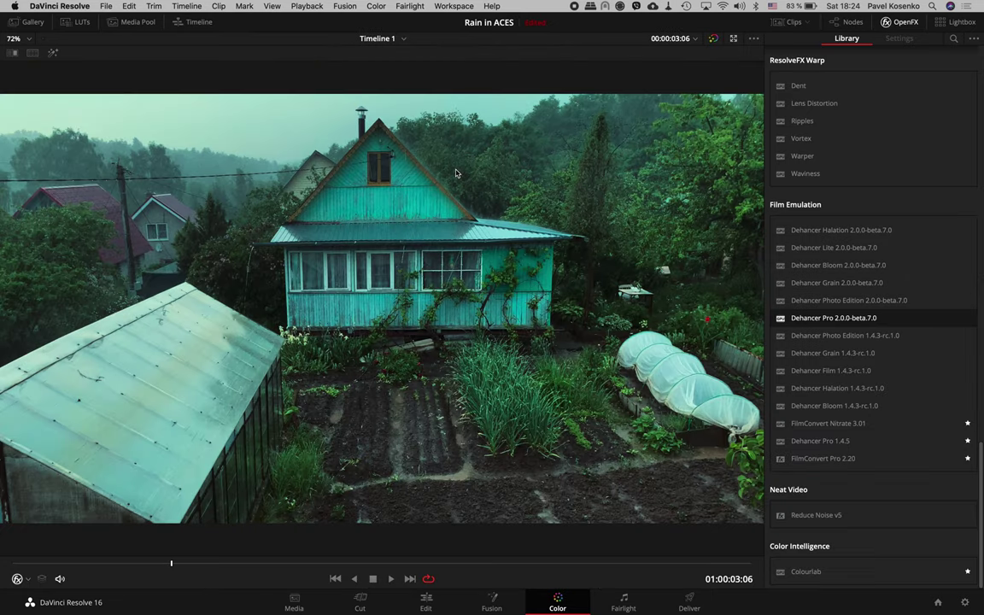
{"action": "key", "text": "alt+f"}
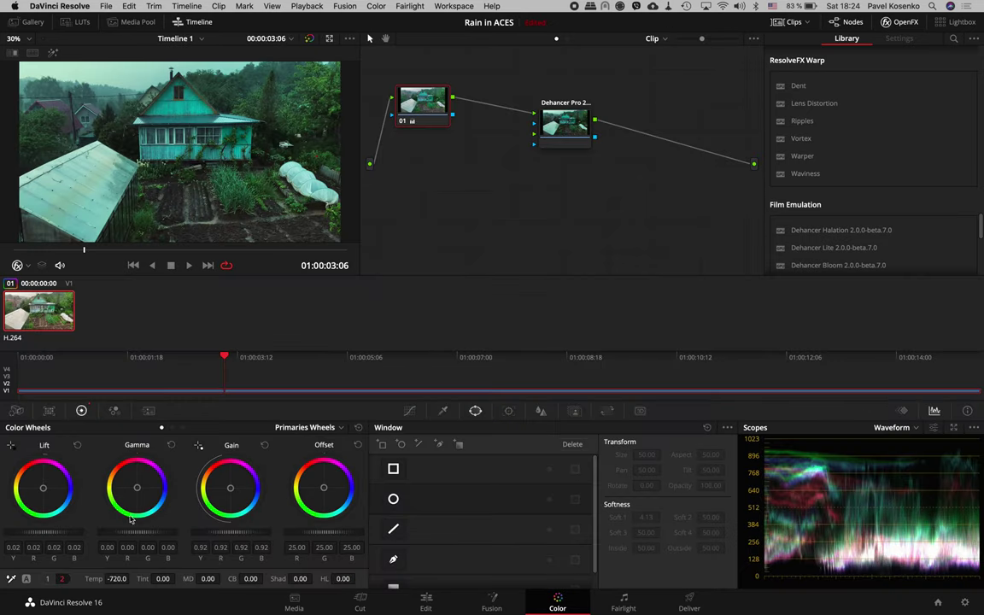
{"action": "left_click_drag", "start_coordinate": [95, 575], "coordinate": [125, 581]}
{"action": "key", "text": "alt+f"}
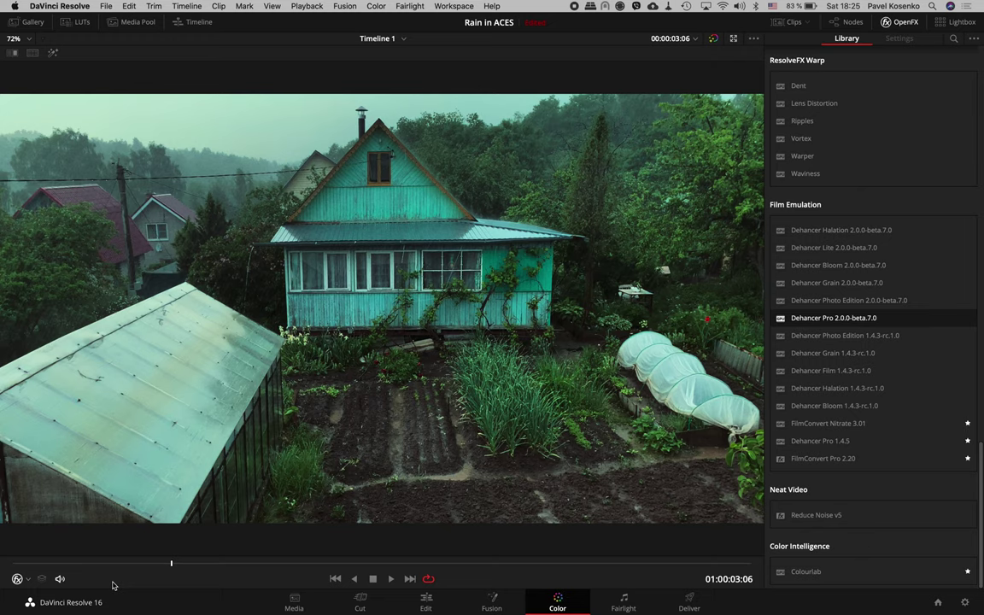
Step: Scrub the playhead to 01:00:11:12 and leave the Enhanced Viewer
{"action": "left_click", "coordinate": [222, 566]}
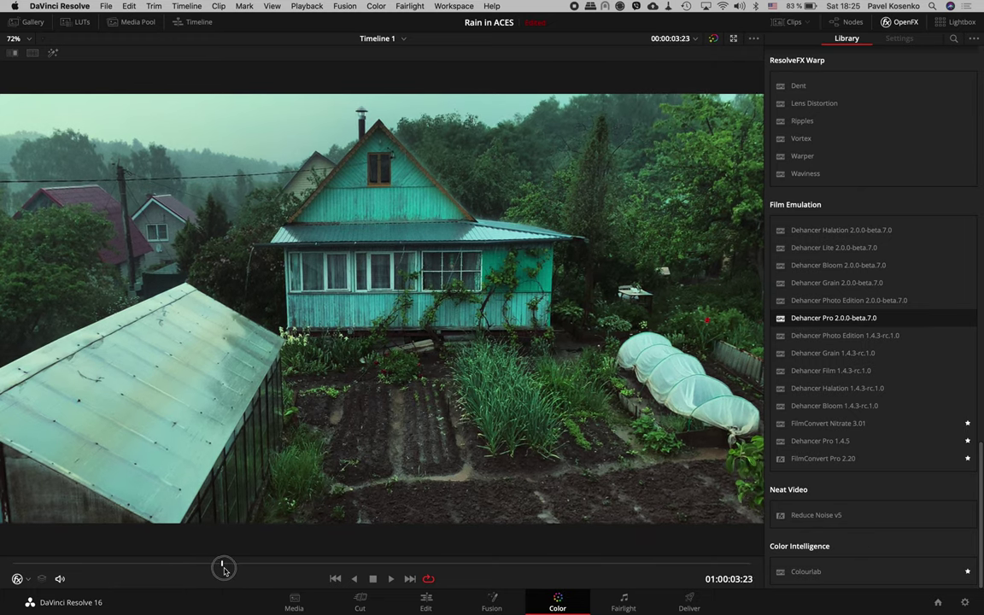
{"action": "mouse_move", "coordinate": [224, 571]}
{"action": "left_mouse_down"}
{"action": "mouse_move", "coordinate": [384, 580]}
{"action": "mouse_move", "coordinate": [270, 568]}
{"action": "mouse_move", "coordinate": [608, 567]}
{"action": "left_mouse_up"}
{"action": "key", "text": "alt+f"}
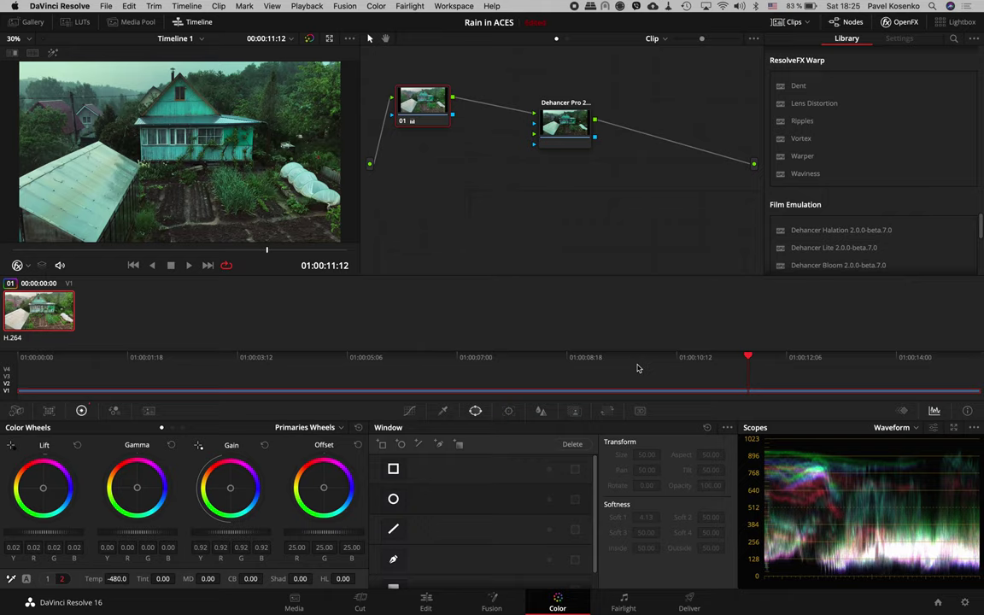
Step: Select the Dehancer Pro node to show its settings and review the graded frame enlarged
{"action": "key", "text": "alt+f"}
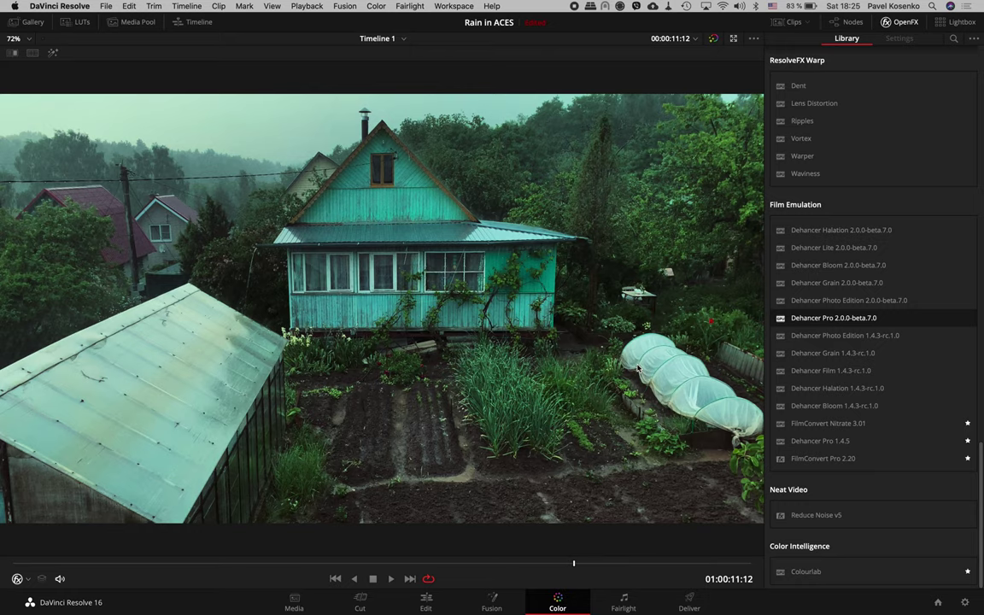
{"action": "key", "text": "alt+f"}
{"action": "left_click", "coordinate": [899, 38]}
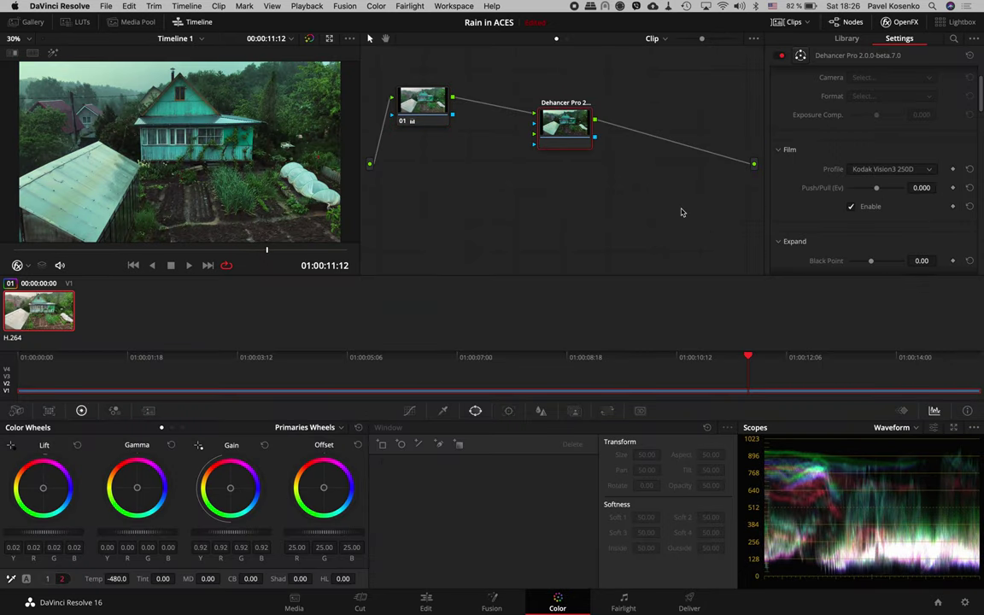
{"action": "key", "text": "alt+f"}
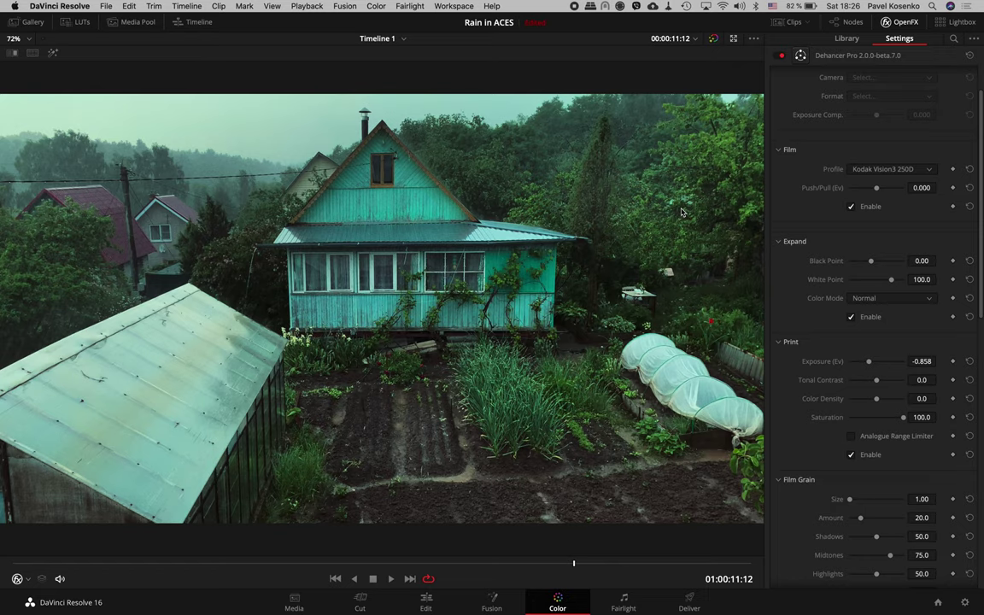
{"action": "key", "text": "alt+f"}
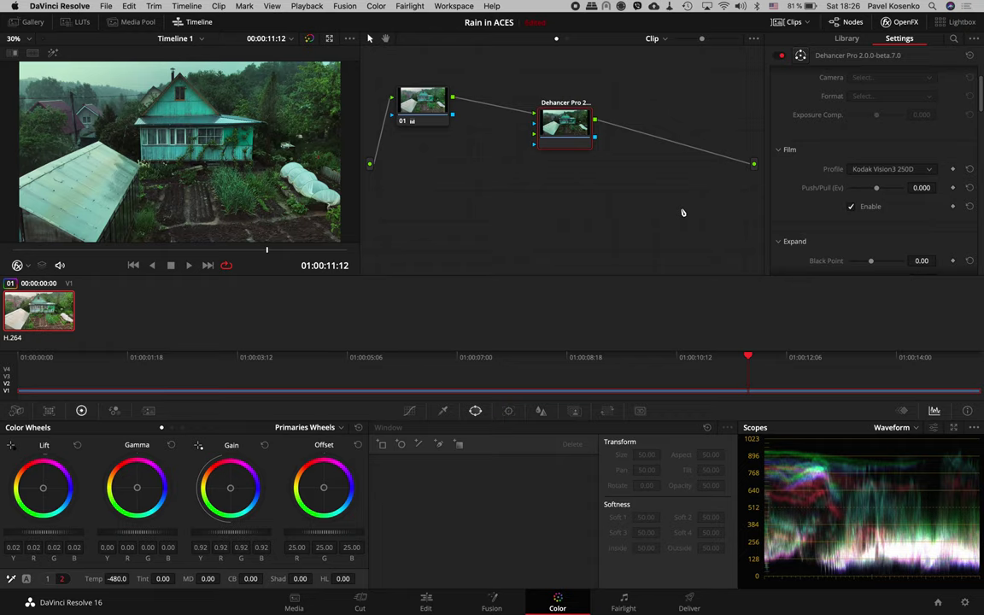